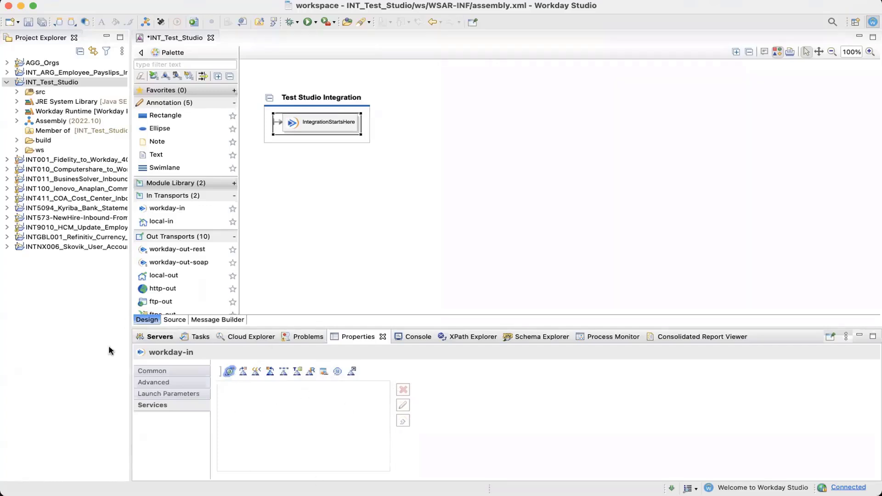
# Filter the palette for "put" and place a PutIntegrationMessage subassembly beside IntegrationStartsHere, keeping the default parameters
pyautogui.click(391, 169)
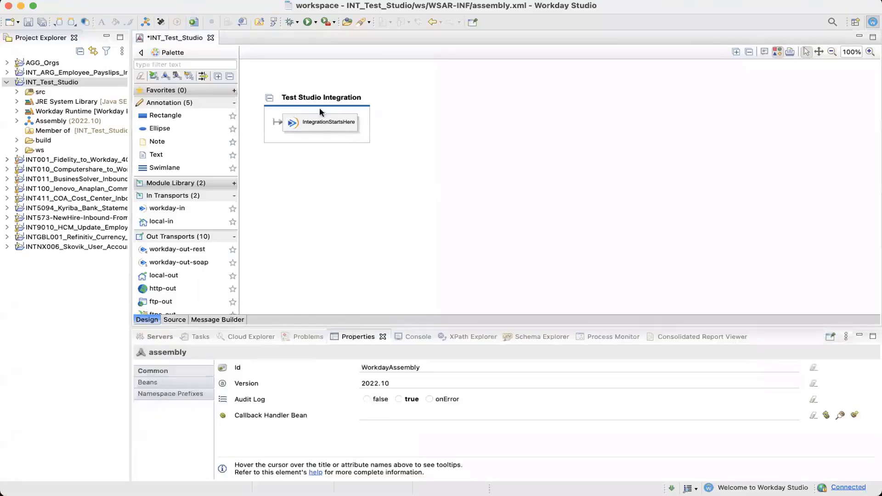
pyautogui.moveTo(299, 112)
pyautogui.click(186, 65)
pyautogui.write('put')
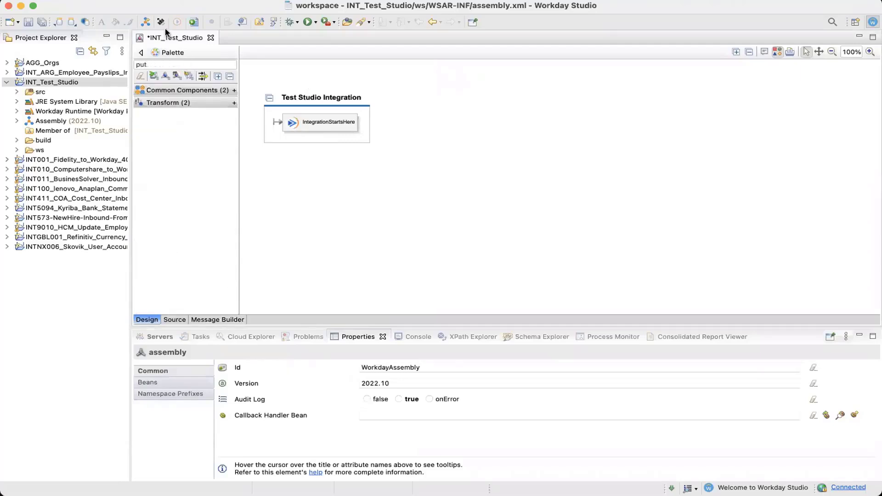
pyautogui.click(173, 90)
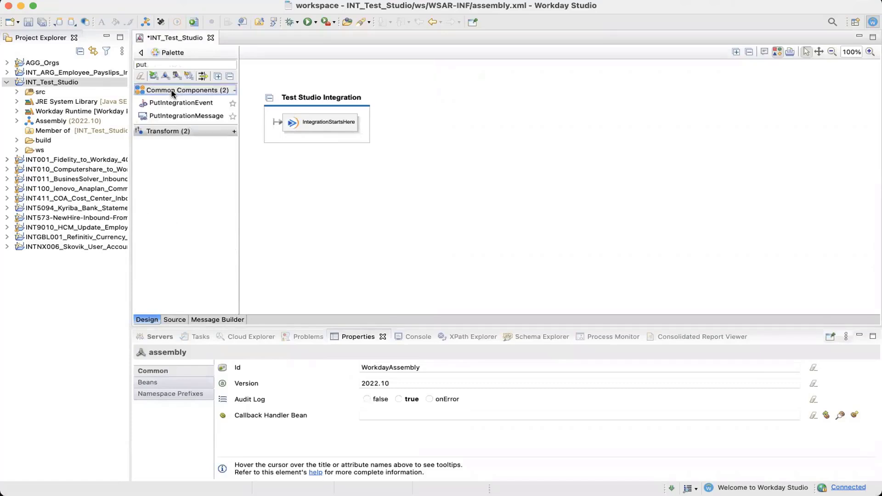
pyautogui.click(187, 118)
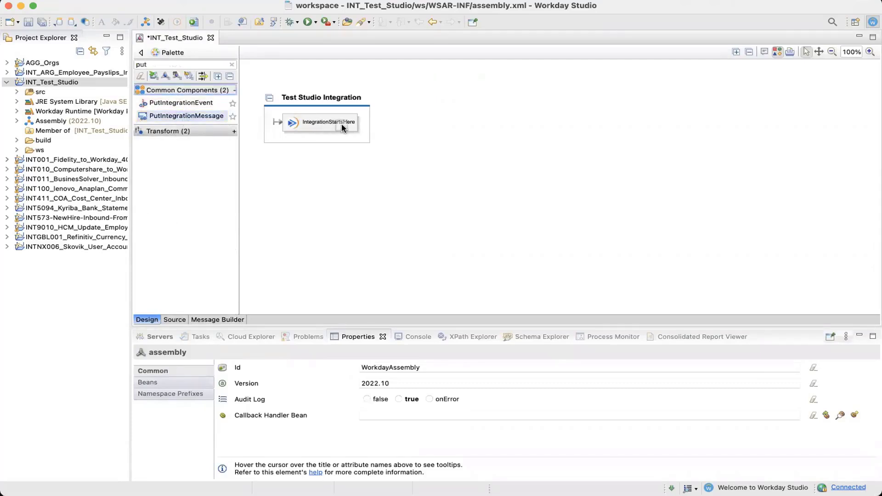
pyautogui.click(366, 132)
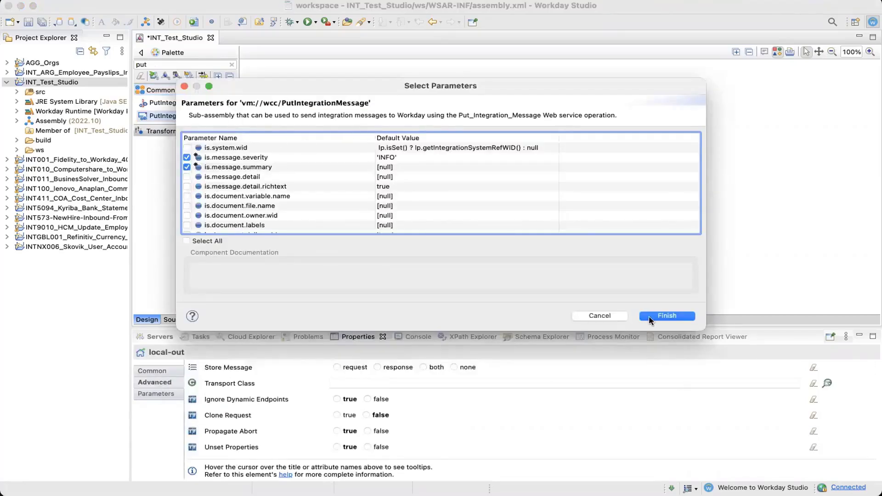
pyautogui.click(664, 317)
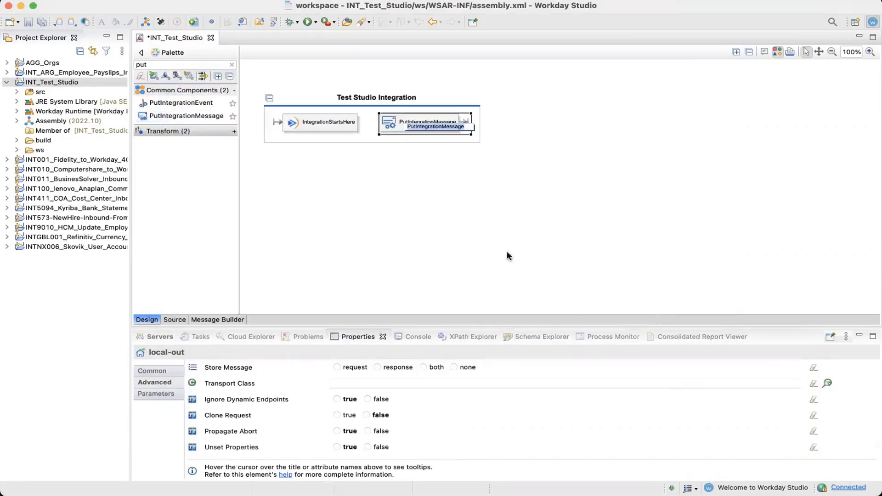
# Set the PutIntegrationMessage's is.message.summary parameter value to 'Integration Completed nicely'
pyautogui.click(428, 227)
pyautogui.click(419, 127)
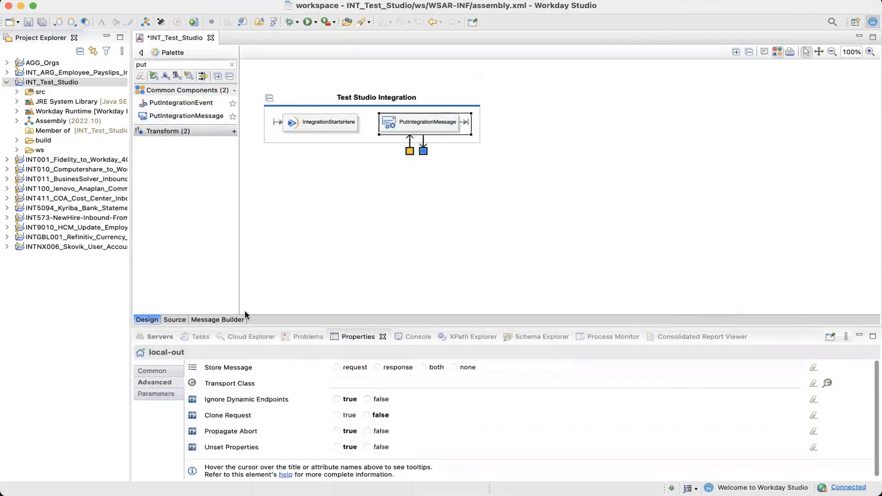
pyautogui.click(153, 394)
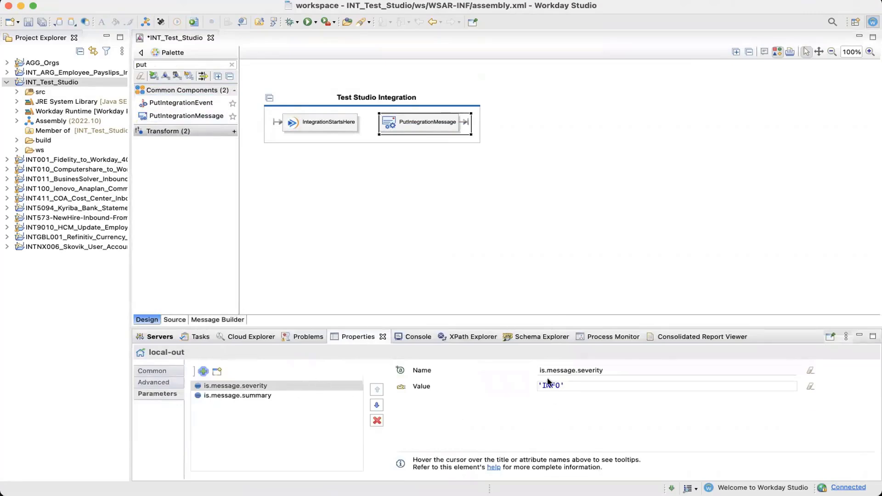
pyautogui.click(224, 396)
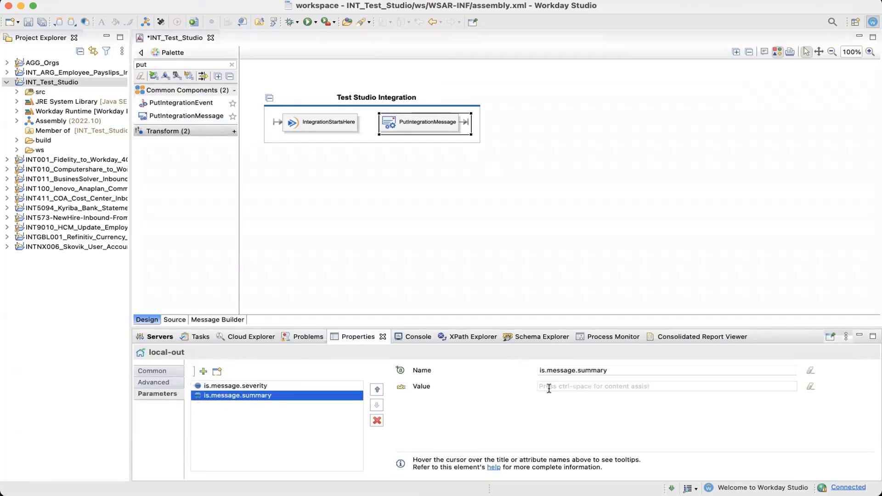
pyautogui.click(571, 387)
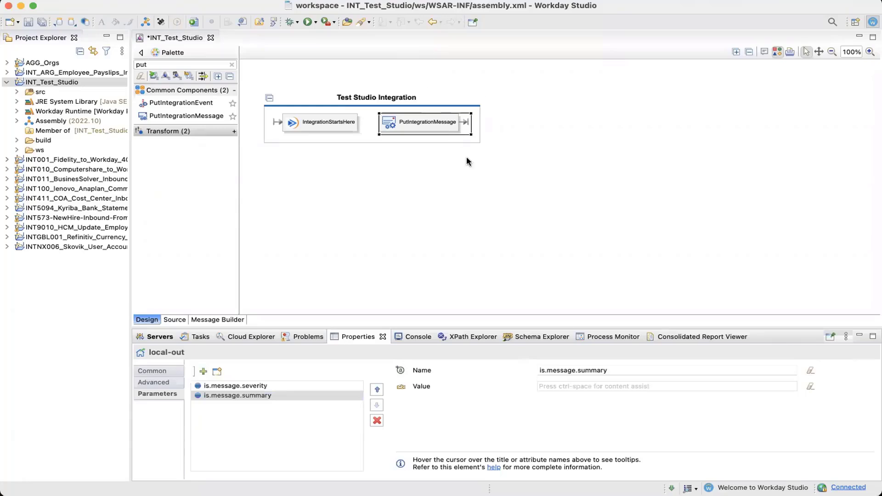
pyautogui.moveTo(467, 158)
pyautogui.write("''")
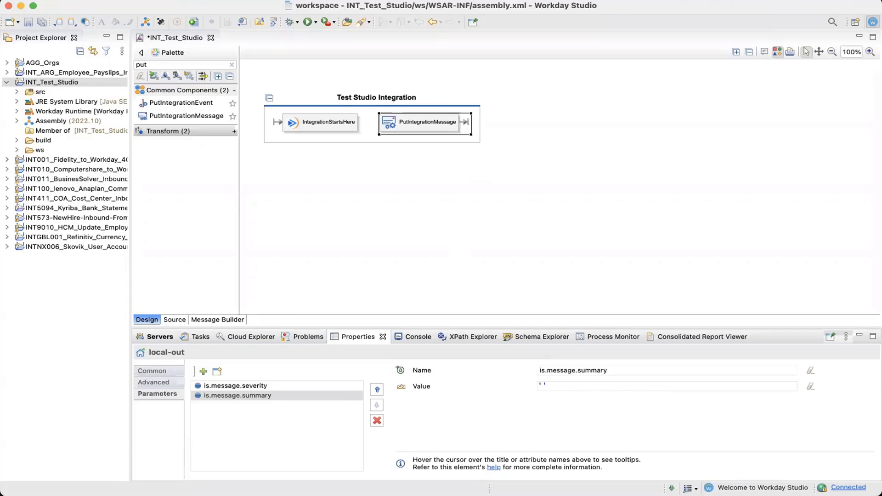
pyautogui.write('Integration Completed nicely')
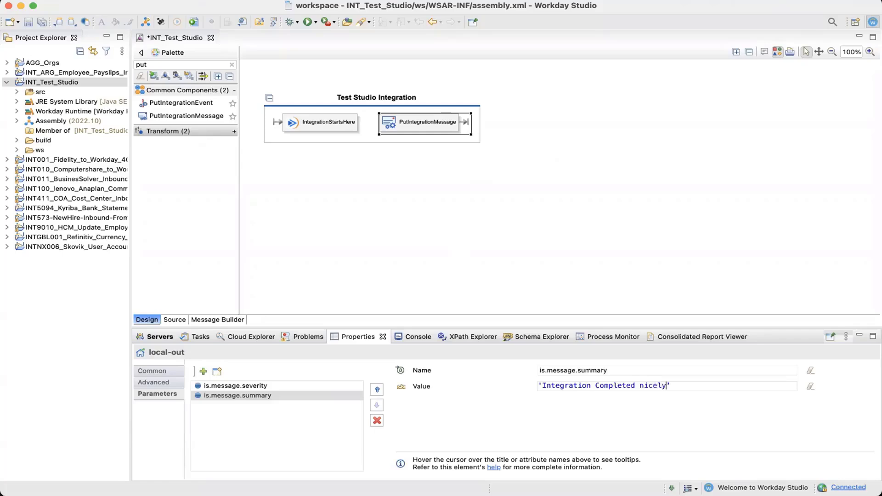
# Inspect the is.message.severity parameter value and open the element's help reference
pyautogui.click(310, 386)
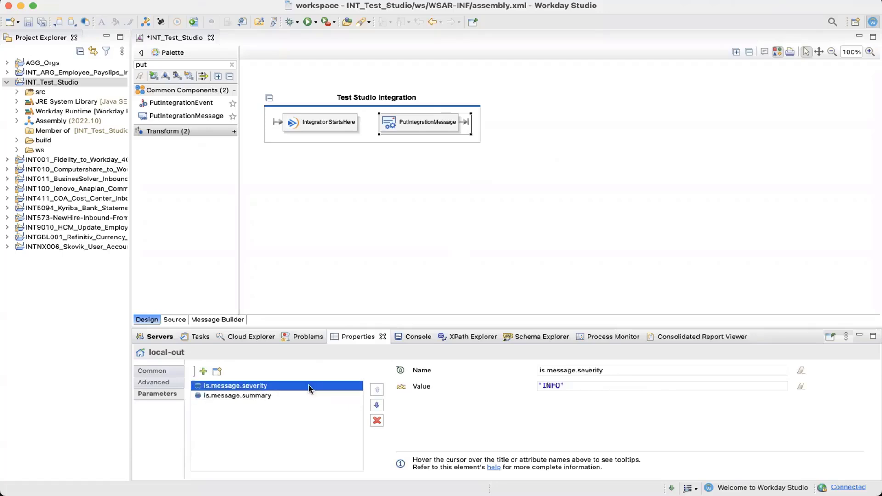
pyautogui.doubleClick(550, 388)
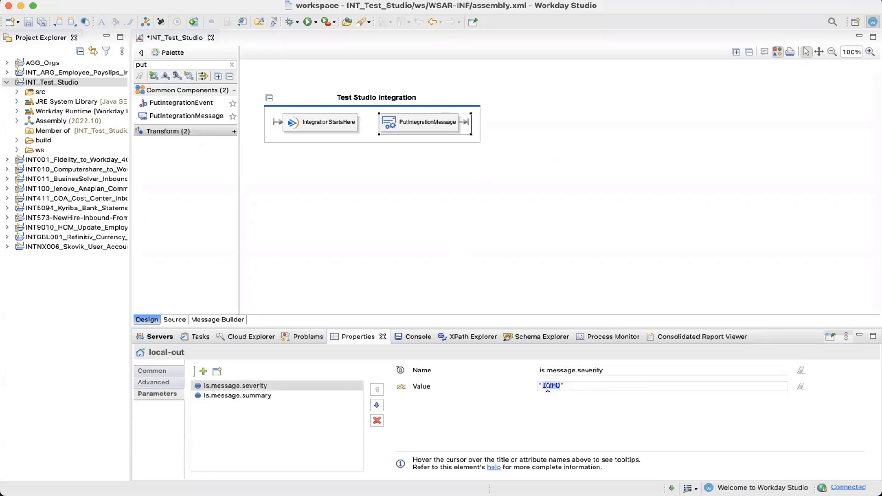
pyautogui.click(560, 388)
pyautogui.doubleClick(550, 385)
pyautogui.click(588, 386)
pyautogui.click(493, 468)
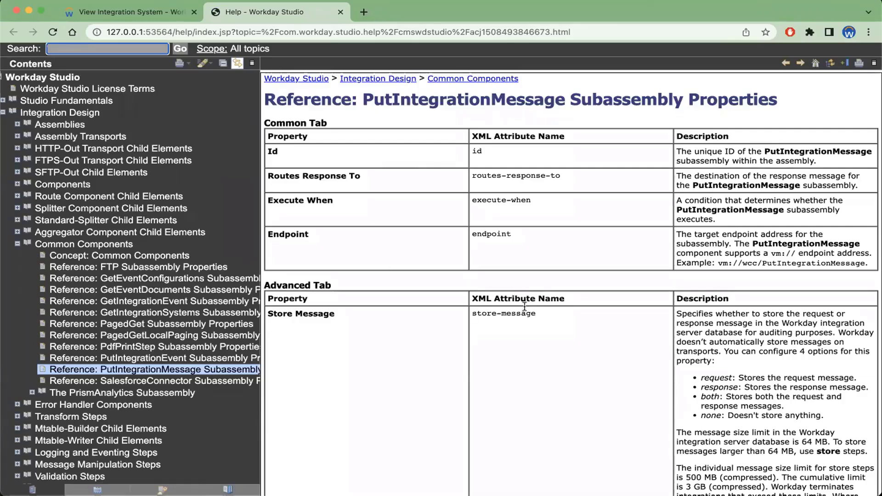
# Read the help's Parameters Tab descriptions for is.message.severity and is.message.summary
pyautogui.scroll(-1, 524, 306)
pyautogui.scroll(-12, 524, 306)
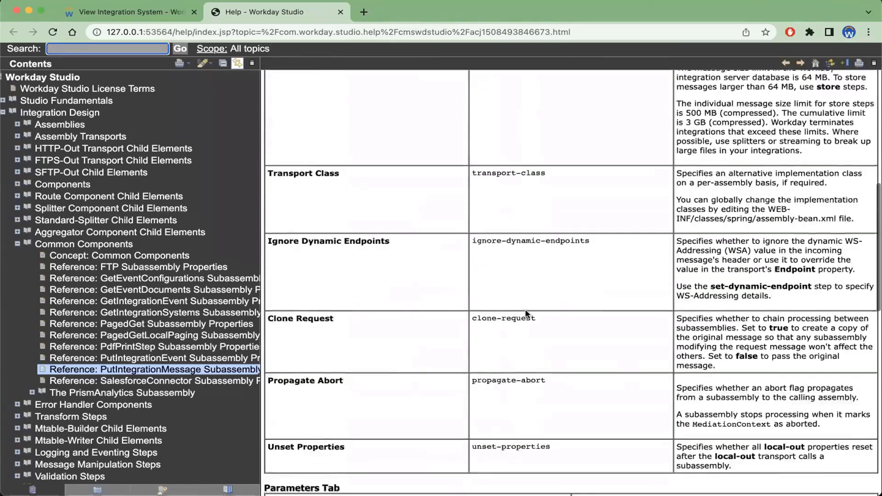
pyautogui.scroll(-5, 525, 314)
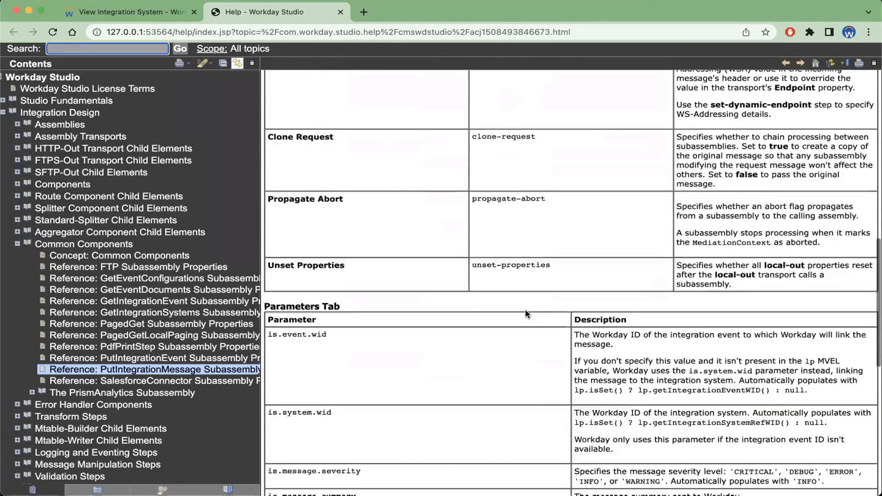
pyautogui.scroll(-5, 526, 313)
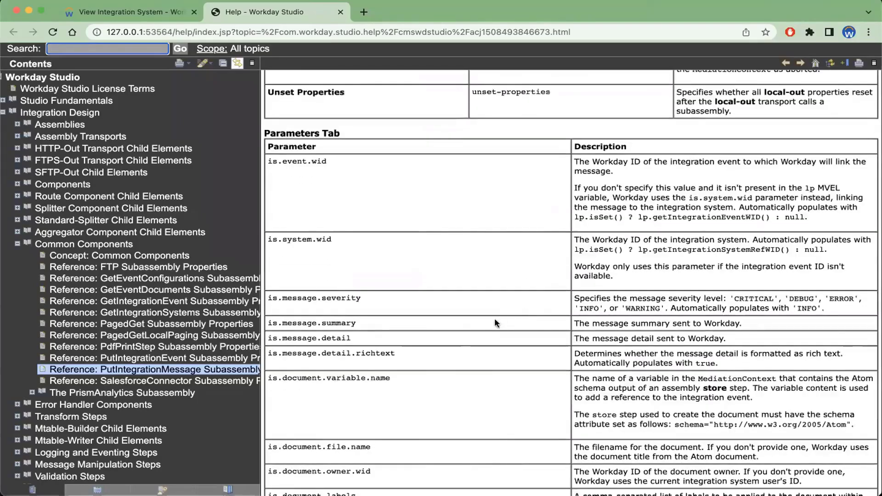
pyautogui.click(323, 298)
pyautogui.moveTo(437, 301); pyautogui.dragTo(793, 319)
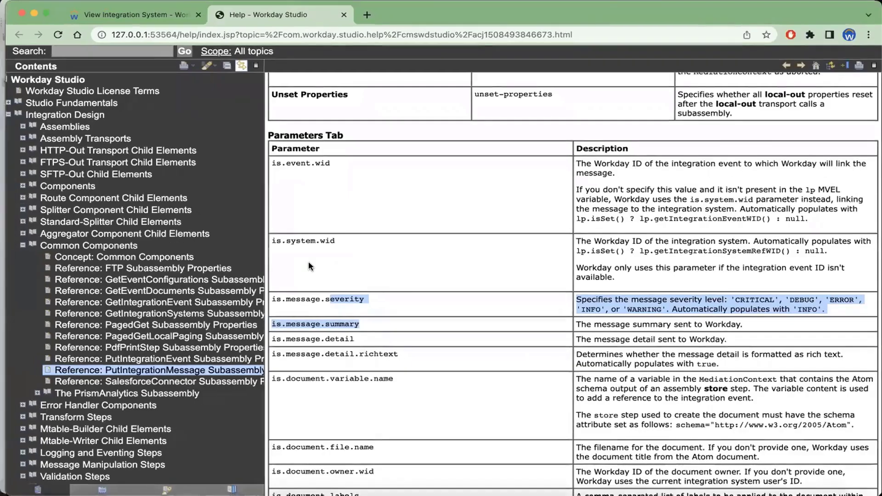
# Return to Workday Studio, connect IntegrationStartsHere to PutIntegrationMessage, and save the assembly
pyautogui.hotkey('ctrl', 'Up')
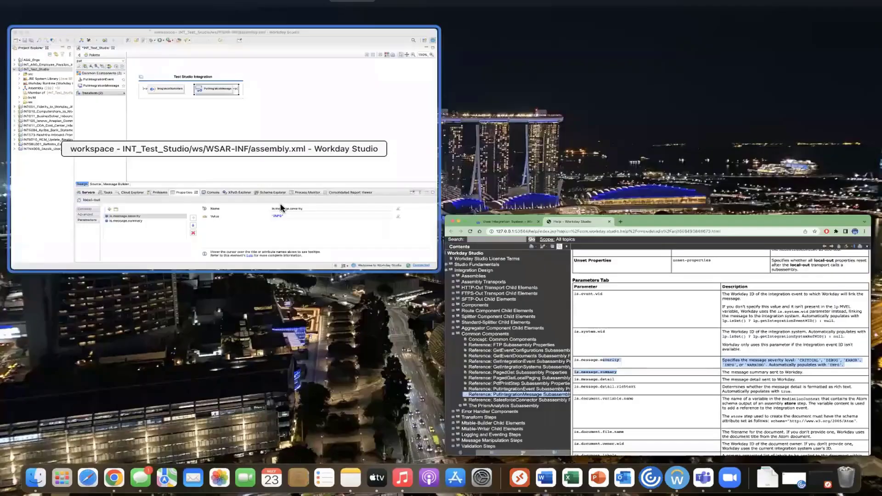
pyautogui.click(282, 208)
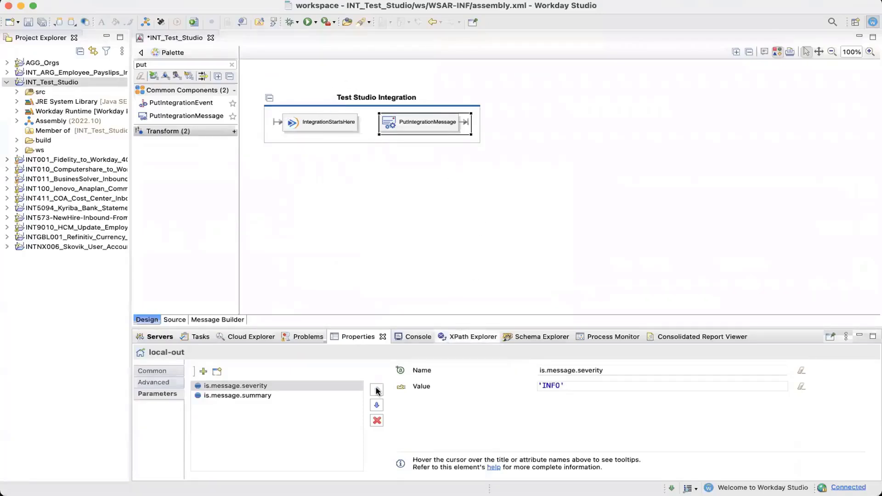
pyautogui.click(265, 398)
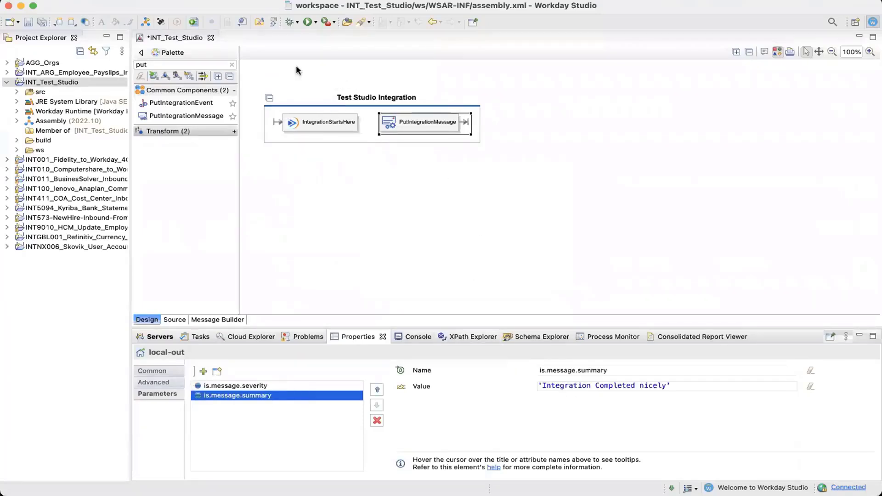
pyautogui.moveTo(335, 126)
pyautogui.moveTo(352, 152); pyautogui.dragTo(388, 132)
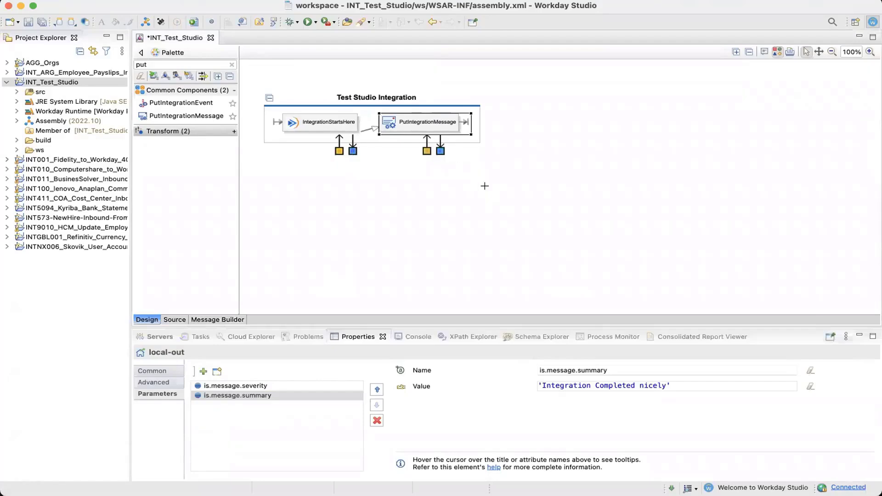
pyautogui.click(484, 186)
pyautogui.moveTo(484, 186)
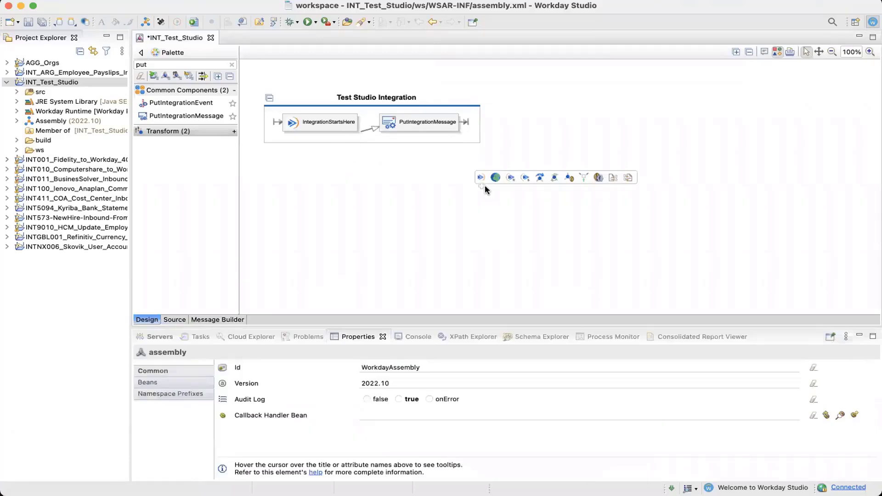
pyautogui.press('super+s')
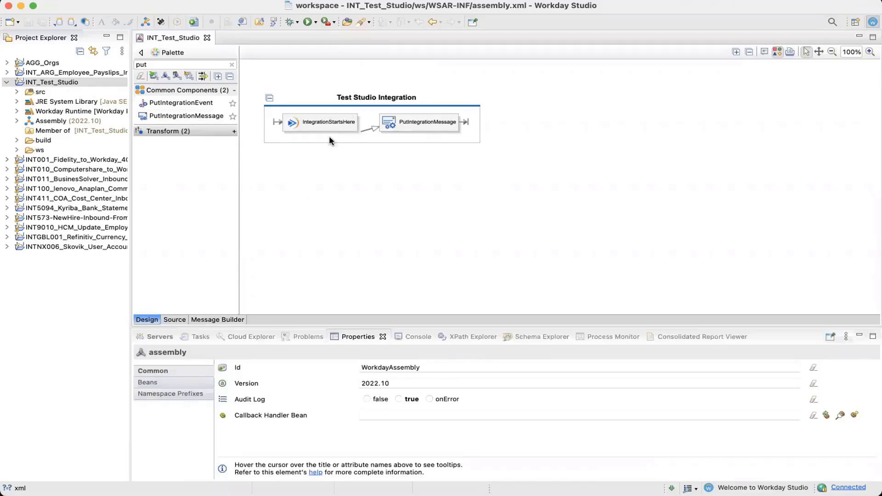
# Search the Workday tenant in the browser for the integration system intsys:int_test studio
pyautogui.moveTo(364, 134)
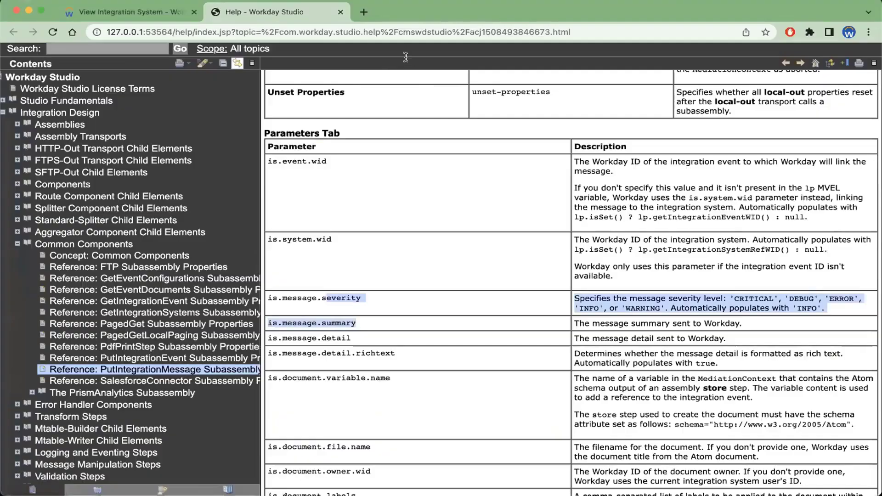
pyautogui.click(131, 23)
pyautogui.write('studio')
pyautogui.press('Return')
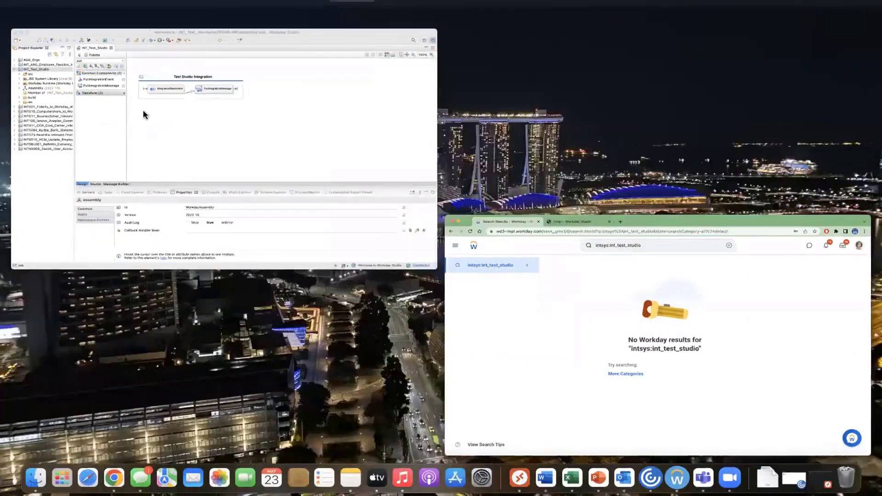
# Deploy the INT_Test_Studio project to the GMS Workday environment and accept the deployment notice
pyautogui.click(74, 80)
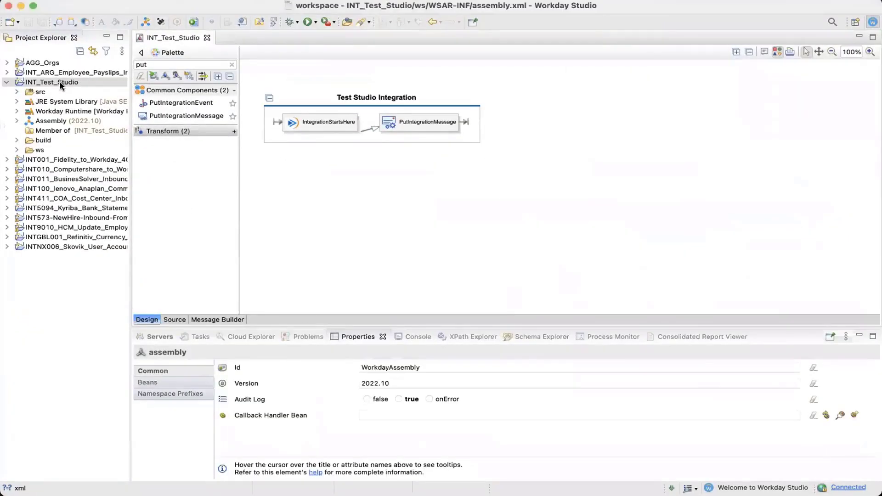
pyautogui.click(61, 85)
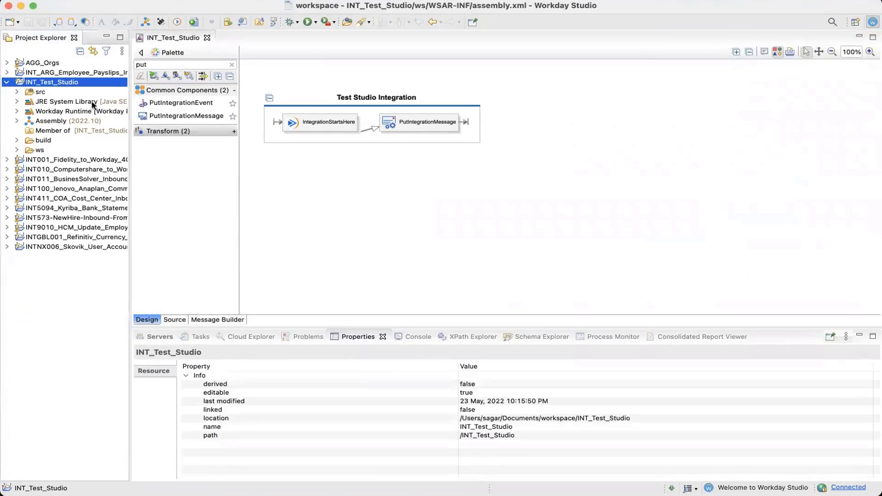
pyautogui.rightClick(66, 83)
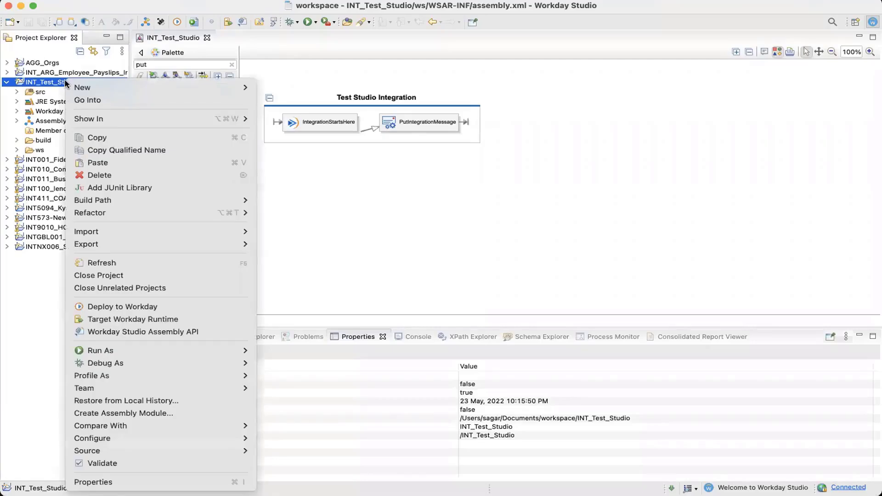
pyautogui.click(129, 307)
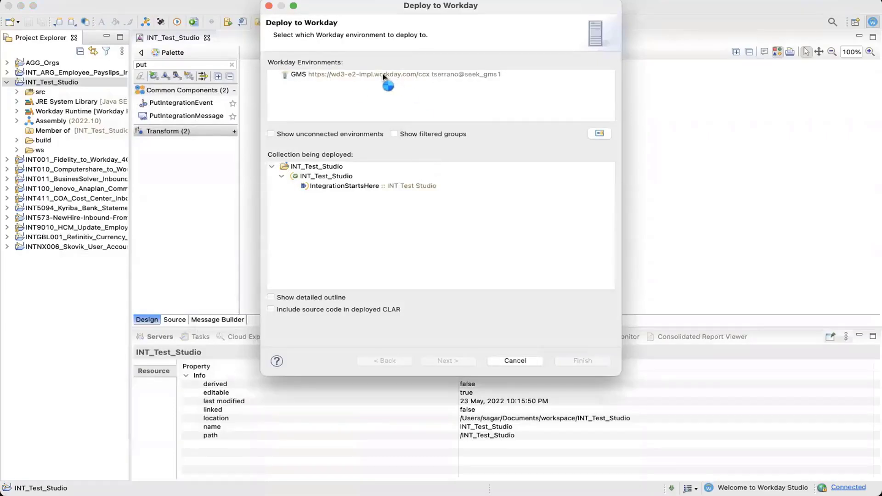
pyautogui.click(429, 79)
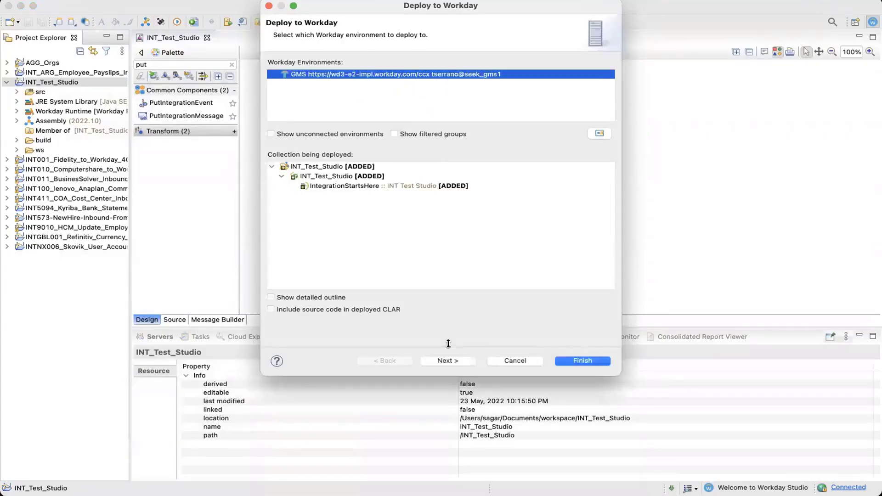
pyautogui.click(466, 365)
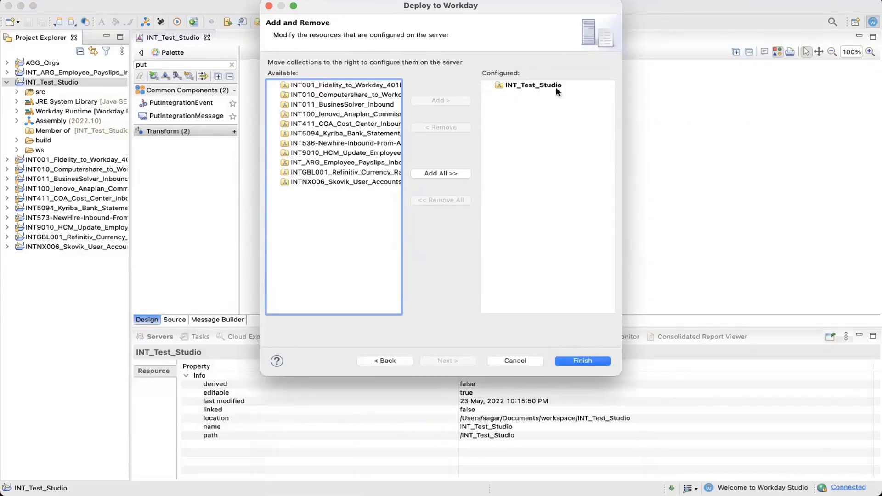
pyautogui.click(584, 362)
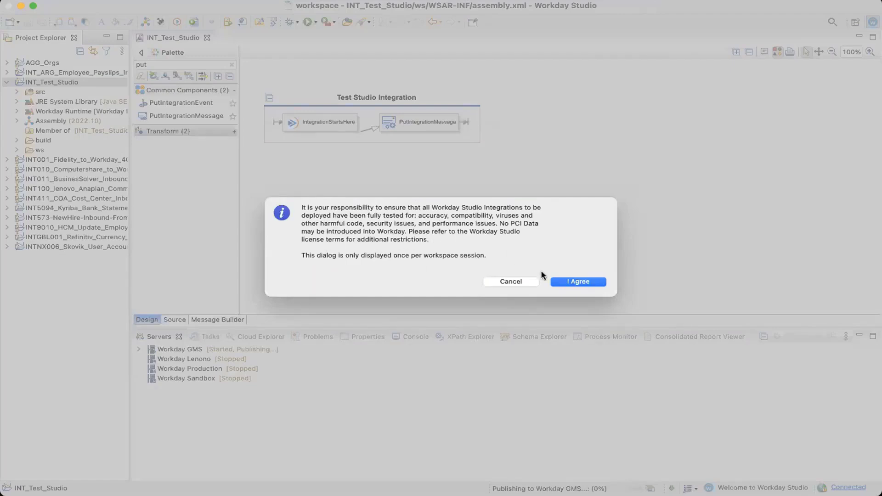
pyautogui.click(579, 282)
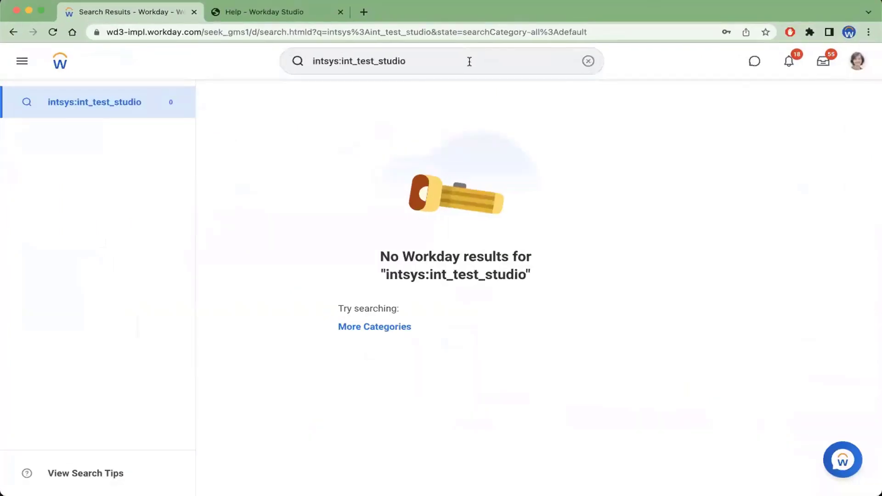
# Rerun the Workday search for intsys:int_test_studio
pyautogui.click(358, 60)
pyautogui.press('Return')
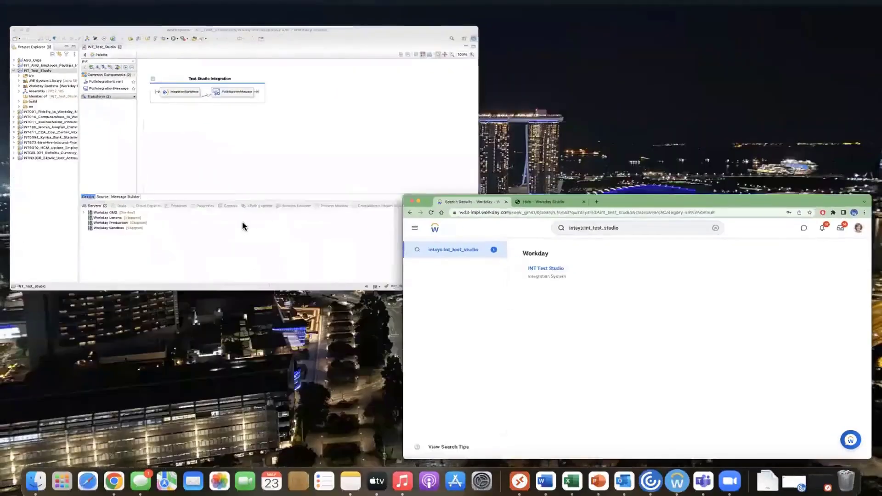
# Review the advanced properties of the IntegrationStartsHere component in Workday Studio
pyautogui.click(309, 130)
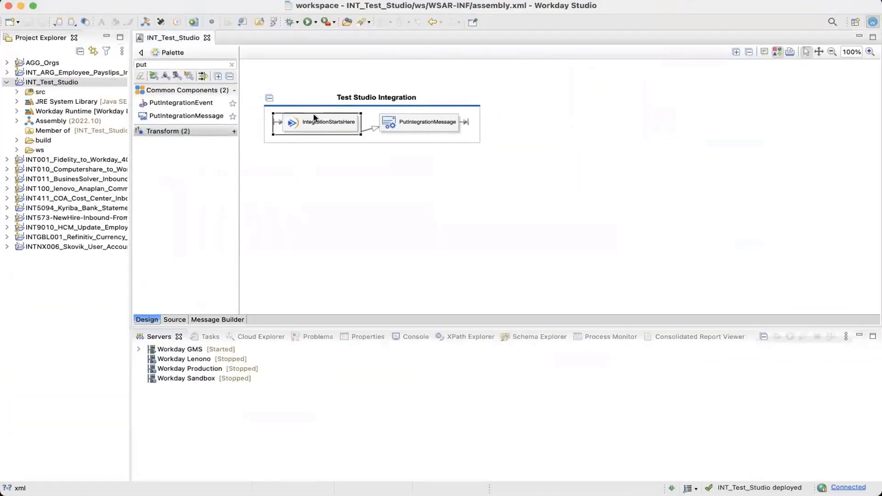
pyautogui.rightClick(309, 123)
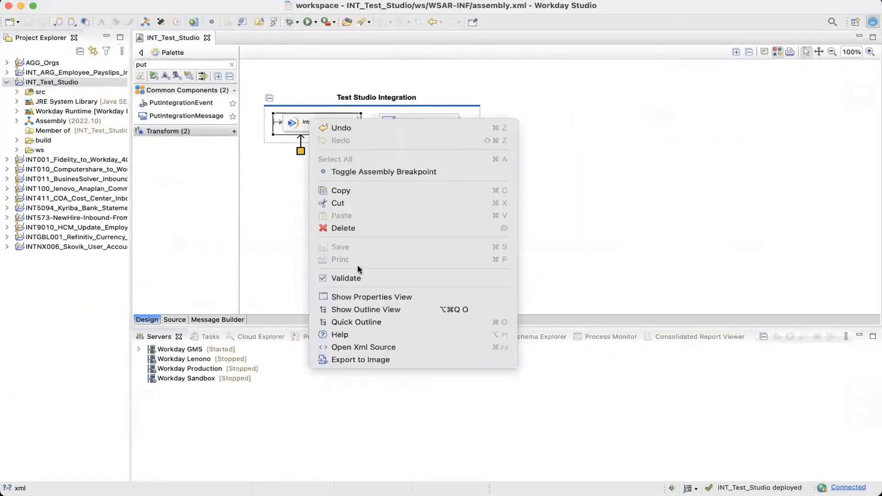
pyautogui.click(366, 297)
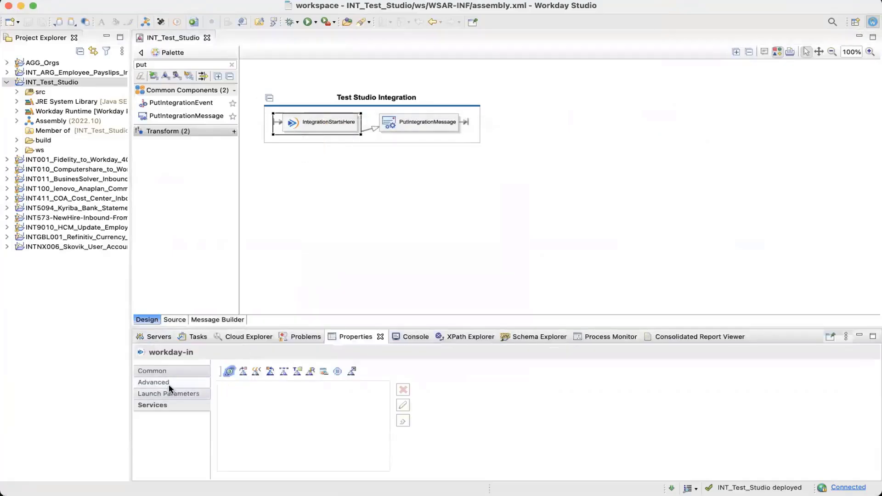
pyautogui.click(169, 385)
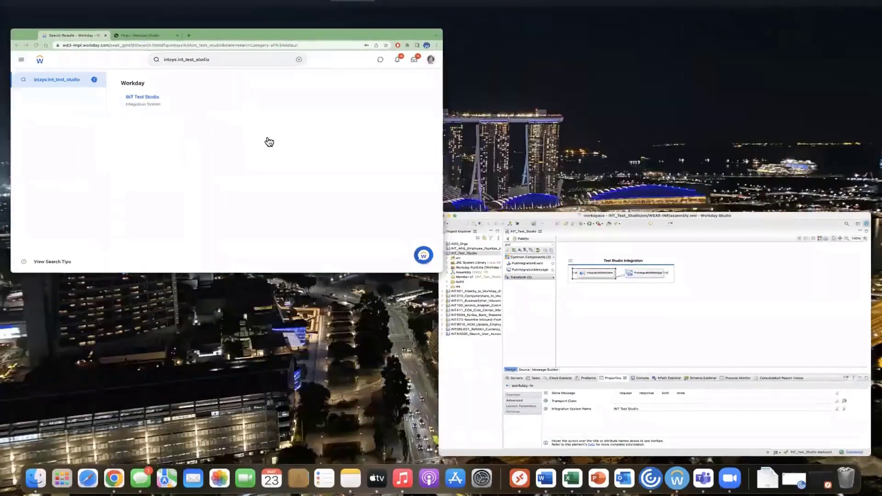
# Open the INT Test Studio integration system in Workday and review its template and cloud collection details
pyautogui.click(268, 139)
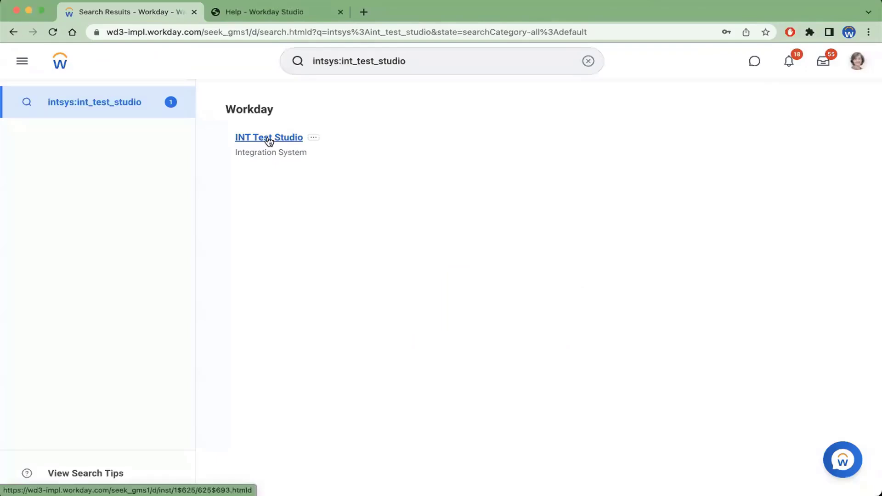
pyautogui.click(269, 140)
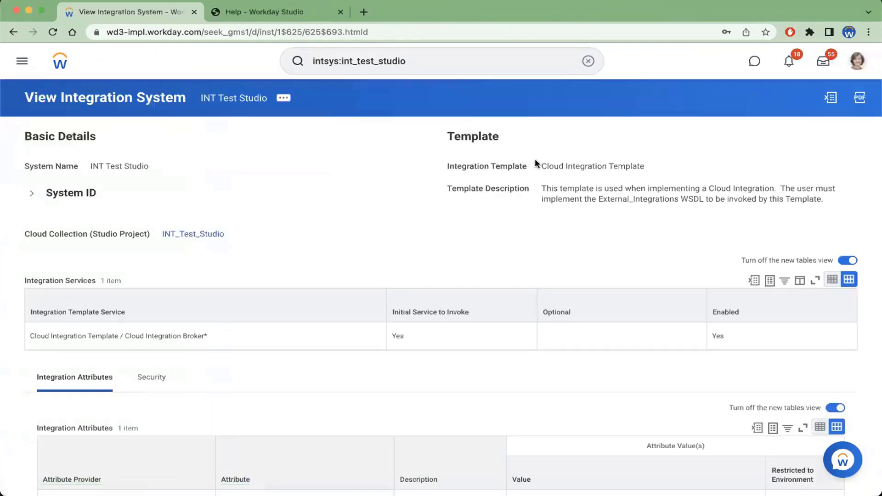
pyautogui.moveTo(542, 166); pyautogui.dragTo(643, 167)
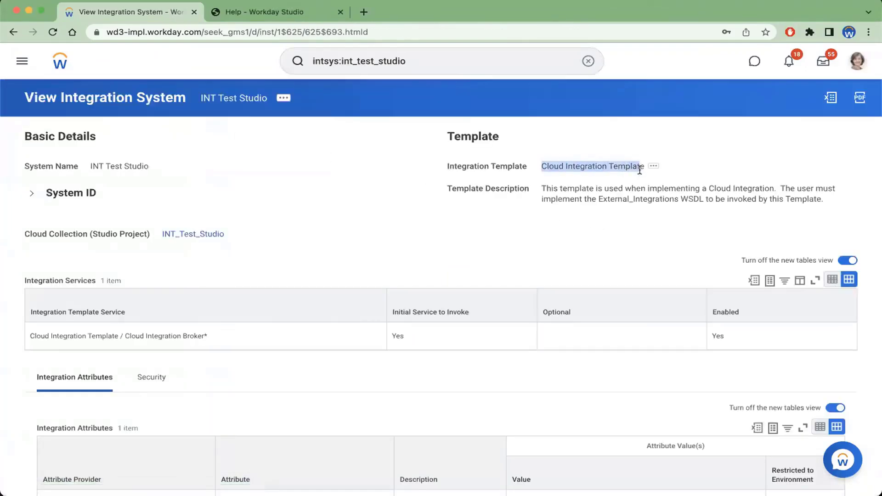
pyautogui.click(643, 166)
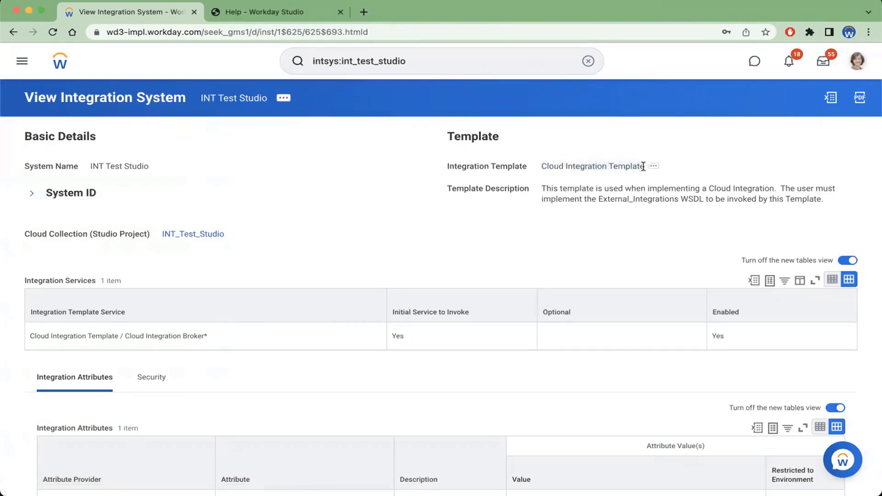
pyautogui.moveTo(643, 166); pyautogui.dragTo(539, 166)
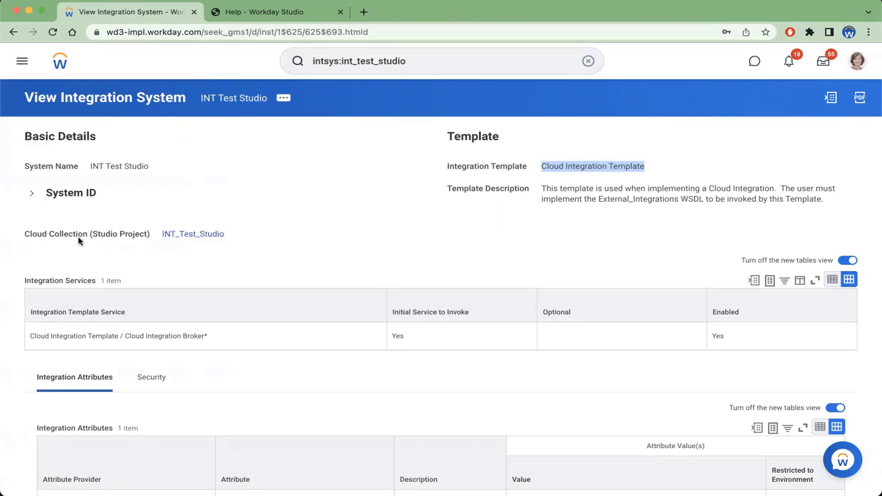
pyautogui.moveTo(25, 237); pyautogui.dragTo(122, 239)
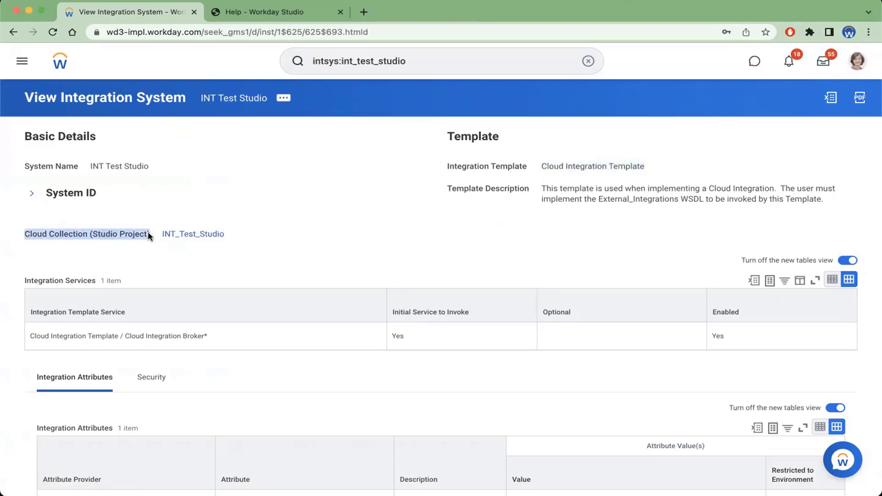
pyautogui.moveTo(187, 239)
pyautogui.hotkey('ctrl', 'Up')
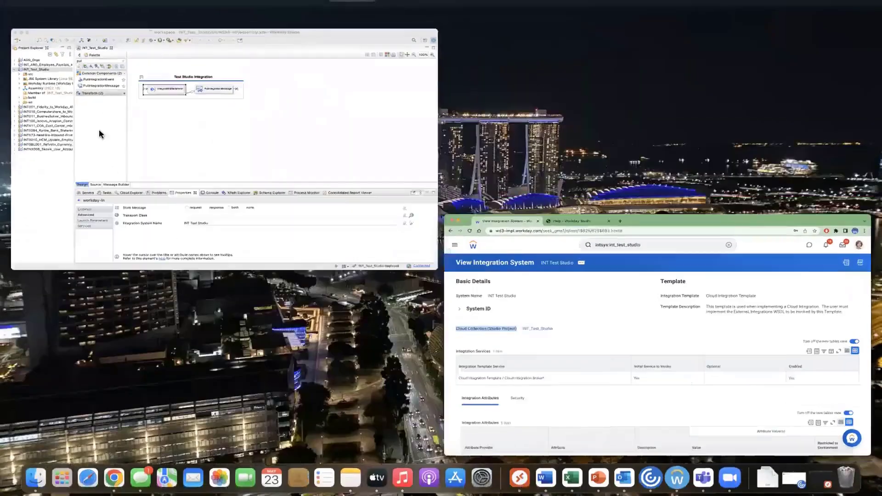
pyautogui.click(50, 87)
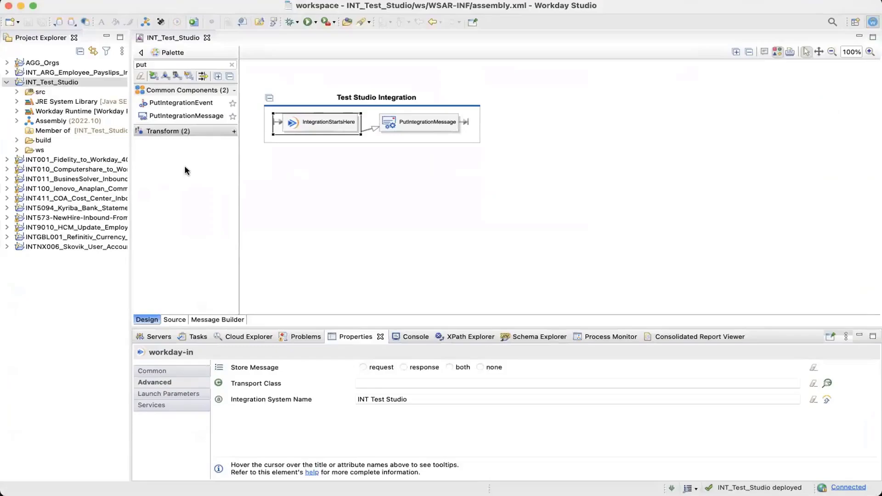
pyautogui.hotkey('ctrl', 'Up')
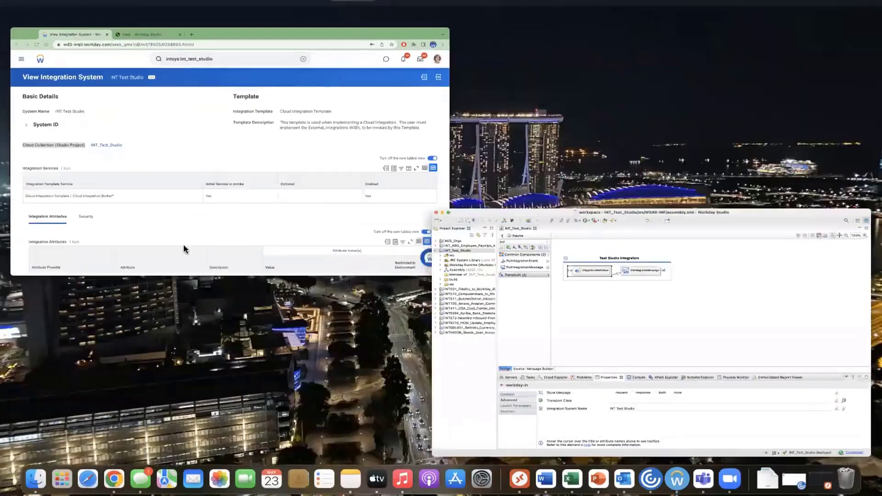
pyautogui.click(187, 235)
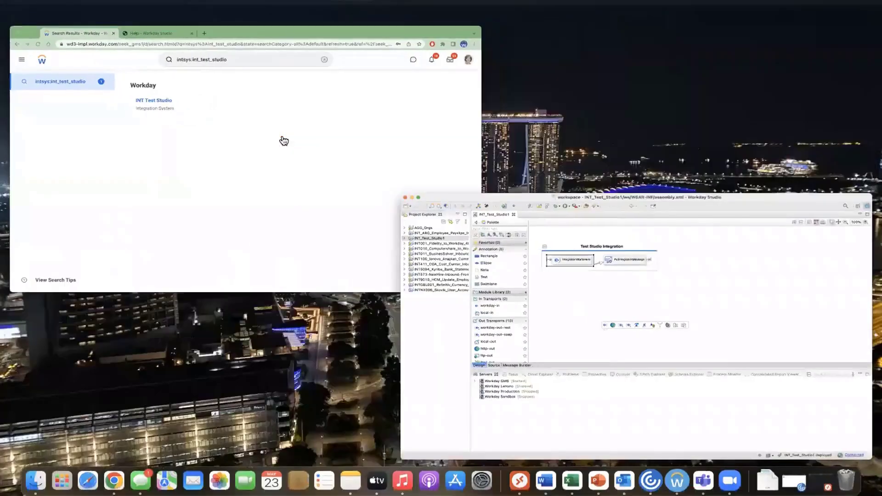
# Open the INT Test Studio integration system and launch it with Run Now frequency
pyautogui.click(283, 139)
pyautogui.click(283, 137)
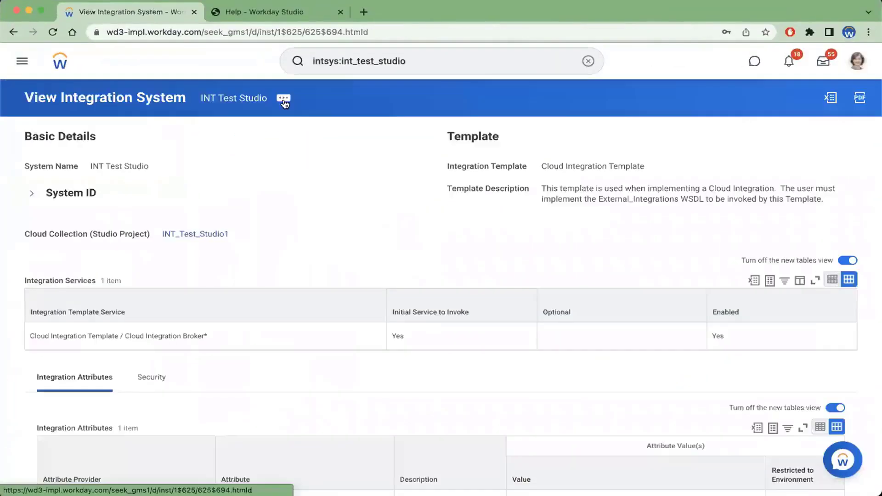
pyautogui.click(284, 102)
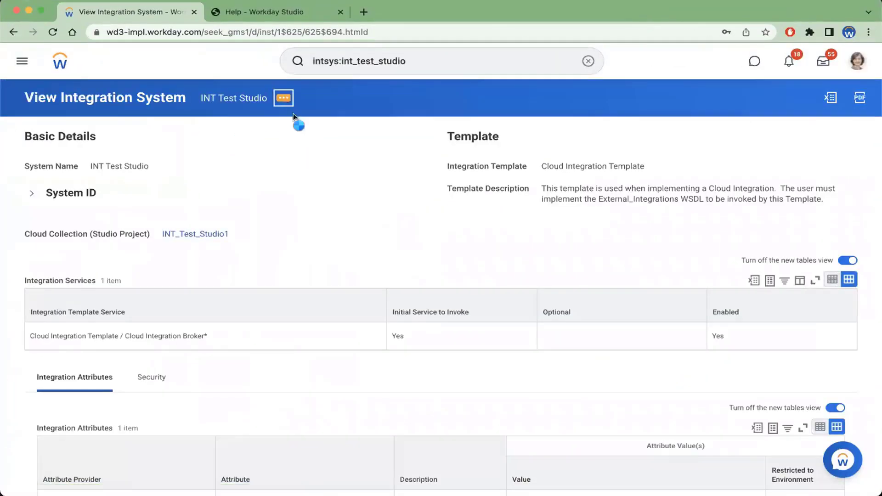
pyautogui.moveTo(337, 219)
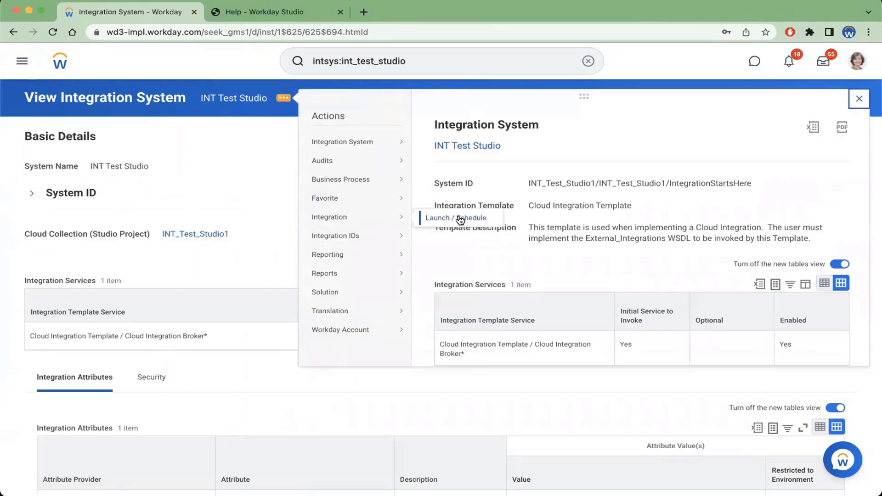
pyautogui.click(459, 219)
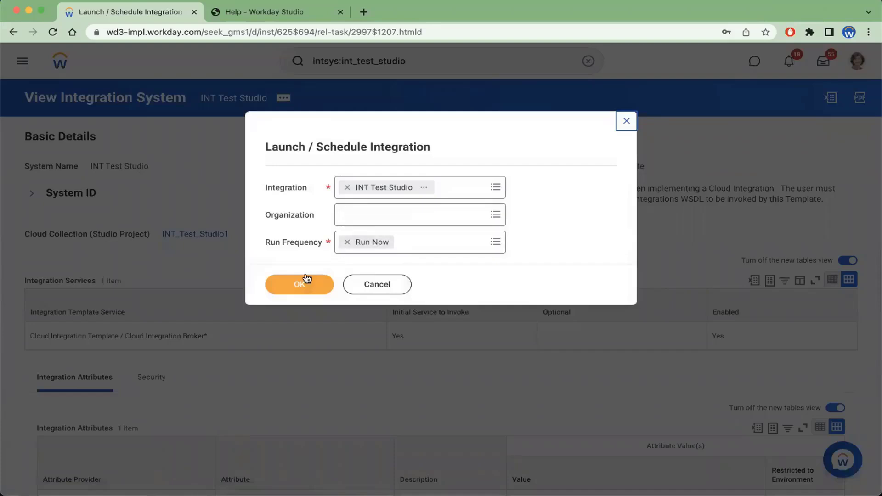
pyautogui.click(300, 283)
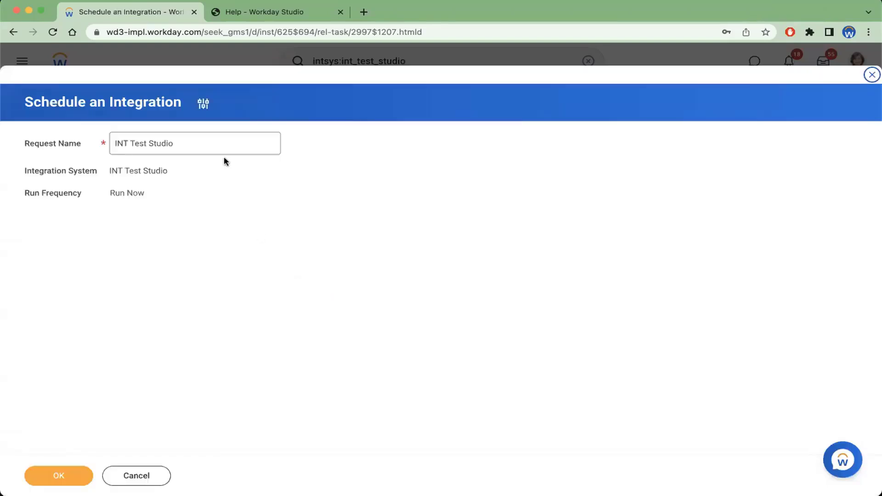
pyautogui.click(71, 473)
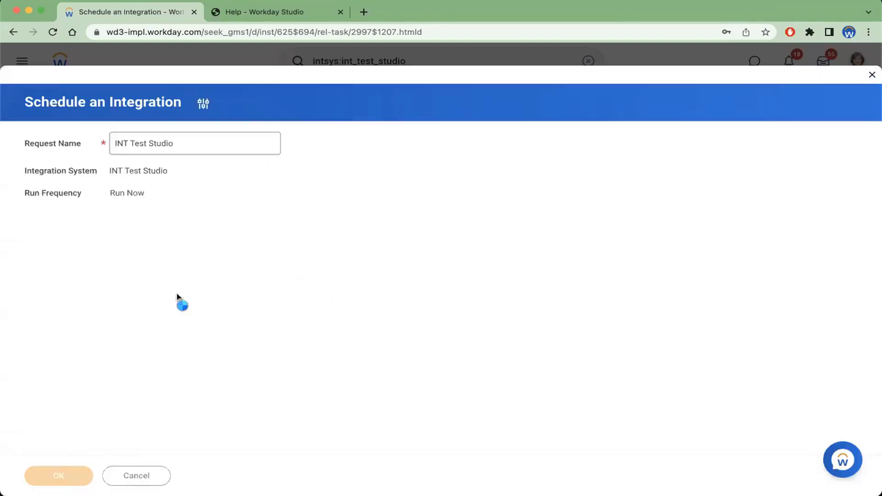
# Refresh the background process and review its status and process messages
pyautogui.click(51, 264)
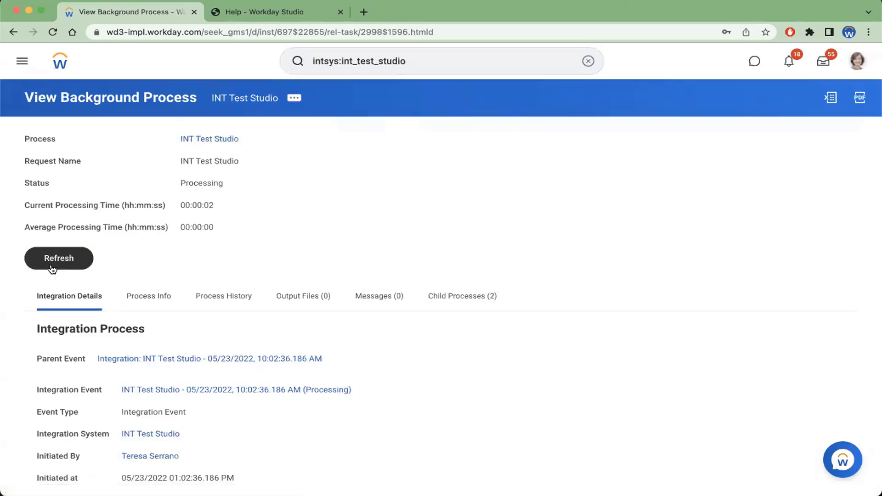
pyautogui.click(52, 268)
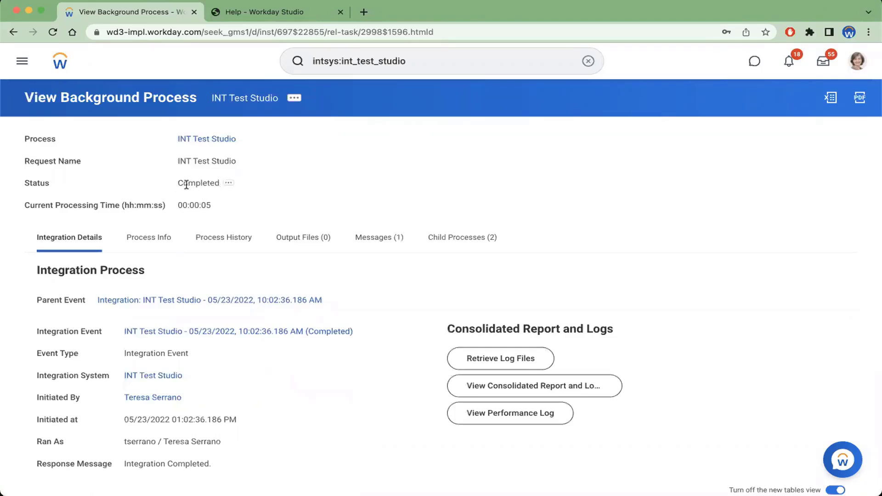
pyautogui.moveTo(187, 184); pyautogui.dragTo(202, 198)
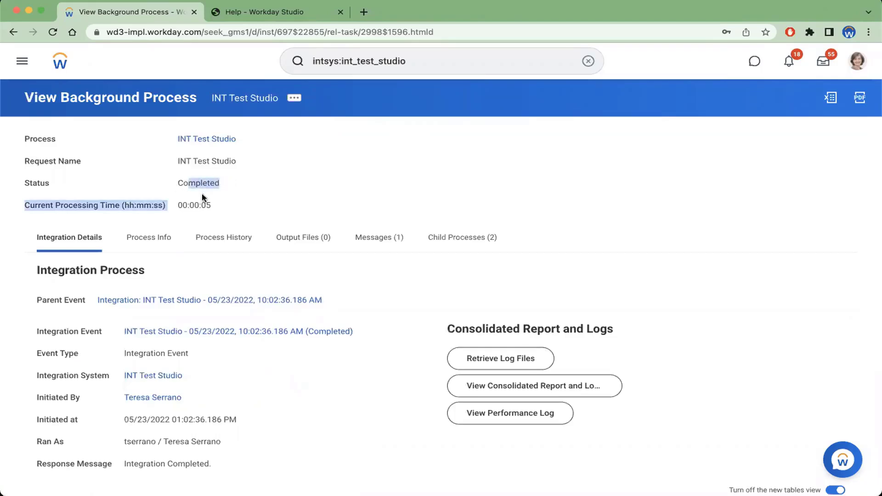
pyautogui.click(387, 238)
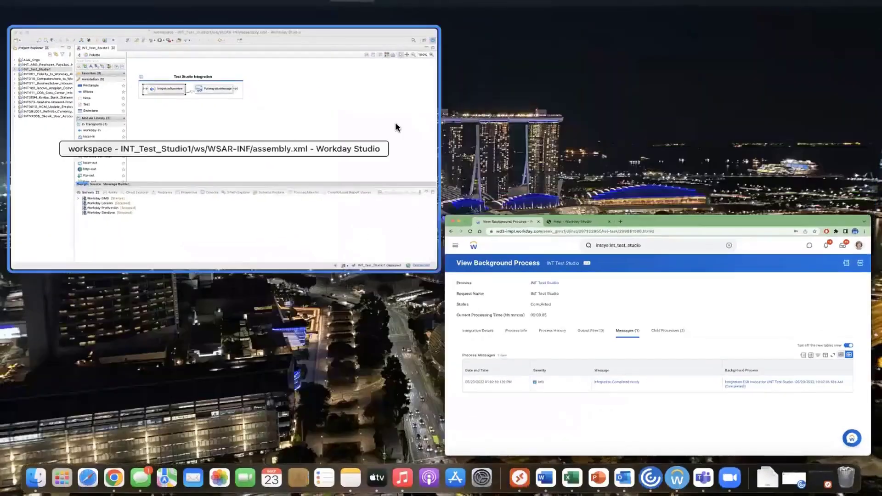
# In Workday Studio, set PutIntegrationMessage's is.message.severity parameter to 'ERROR' and save the assembly
pyautogui.click(338, 124)
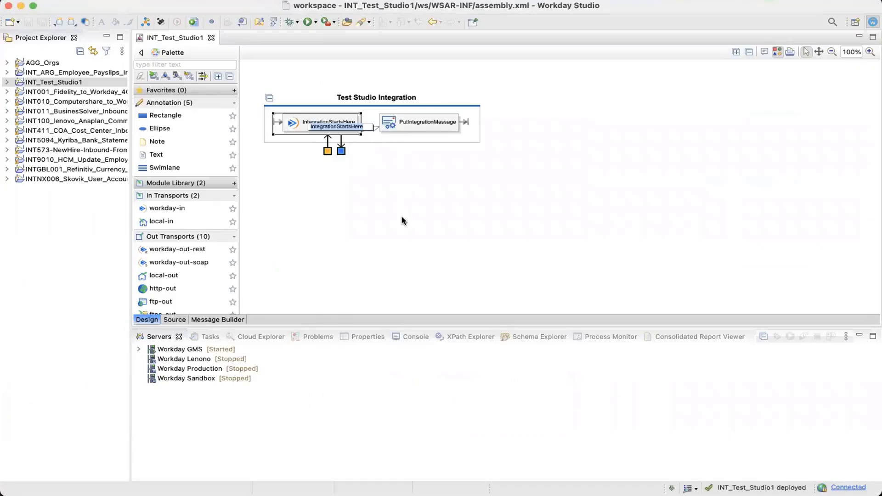
pyautogui.click(402, 221)
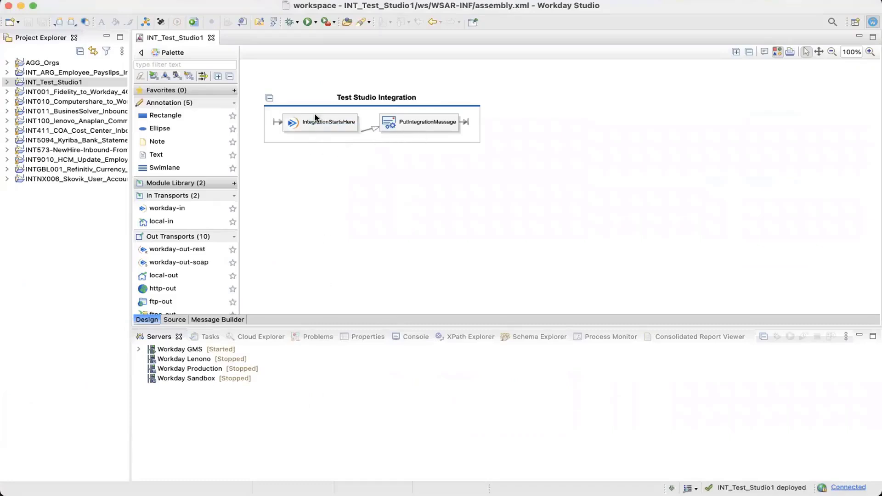
pyautogui.click(359, 337)
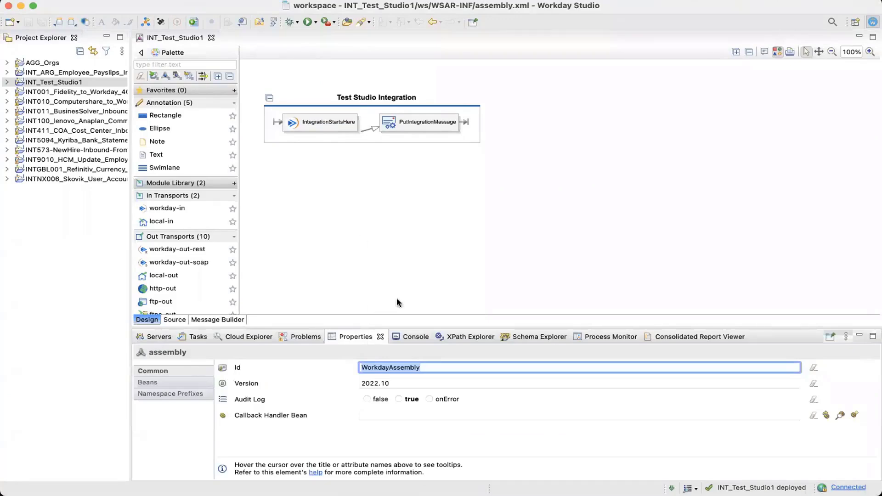
pyautogui.click(404, 126)
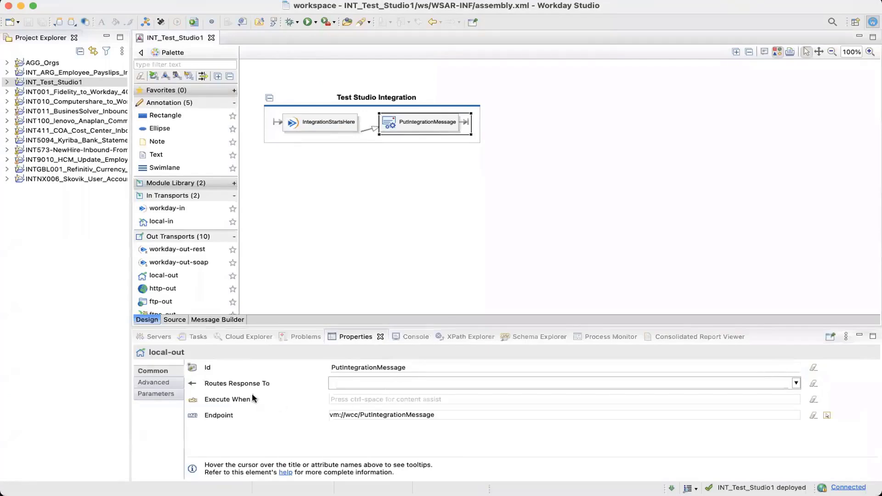
pyautogui.click(164, 383)
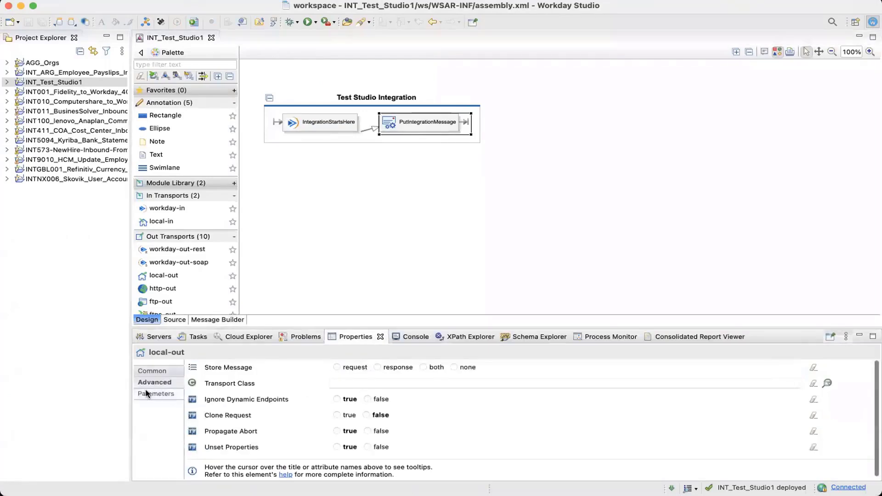
pyautogui.click(156, 393)
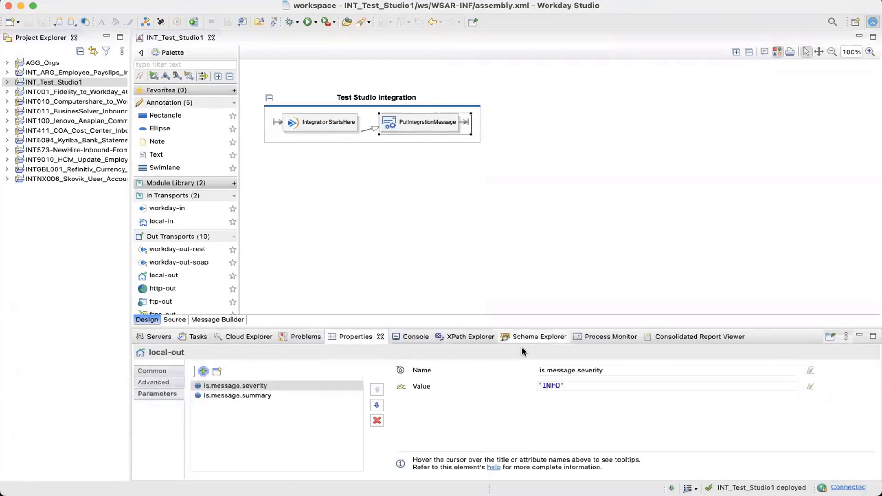
pyautogui.doubleClick(551, 386)
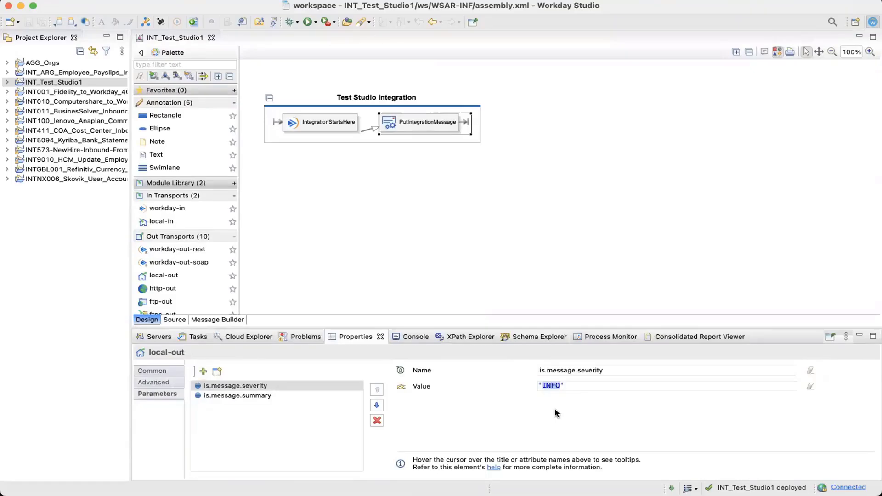
pyautogui.write('ERROR')
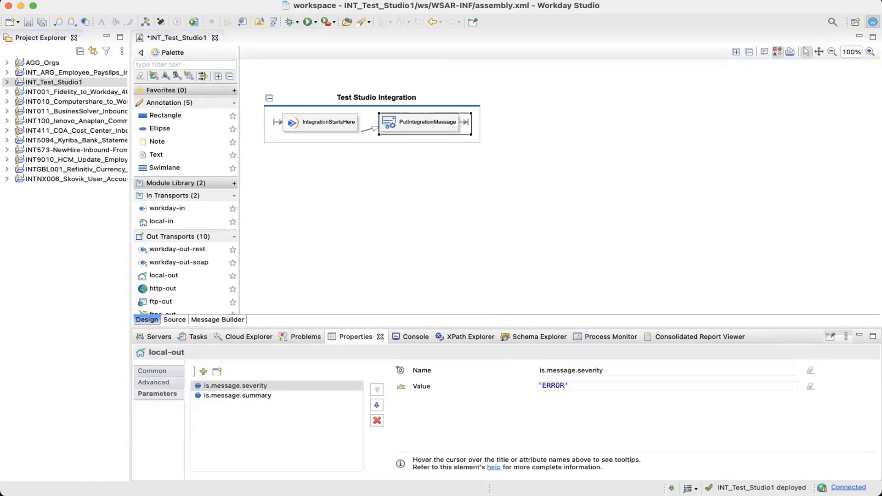
pyautogui.press('super+s')
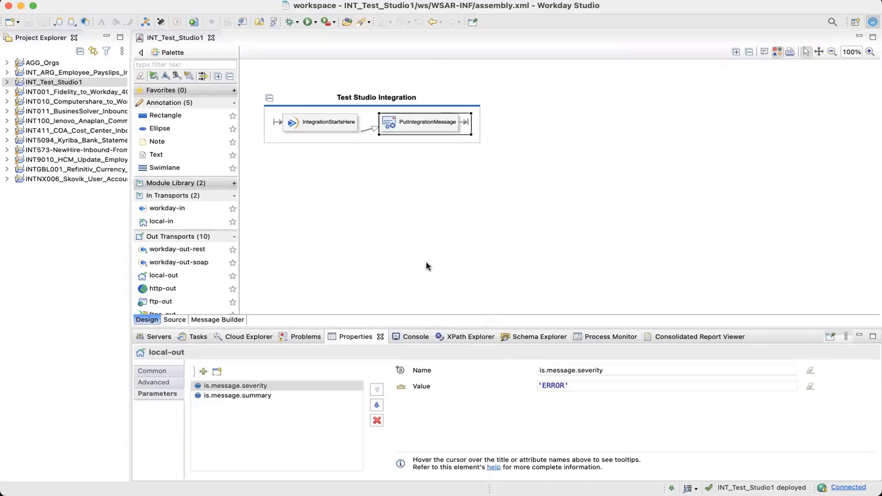
# Deploy the INT_Test_Studio1 project to the GMS Workday environment
pyautogui.click(69, 82)
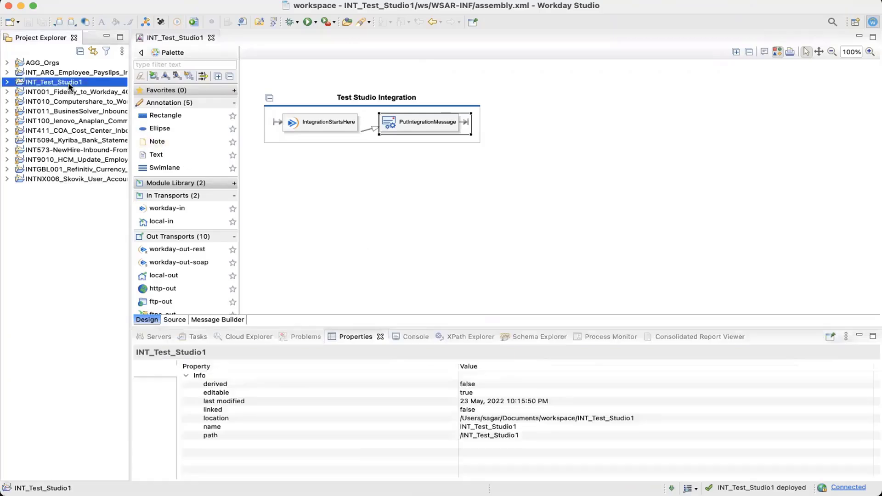
pyautogui.click(177, 22)
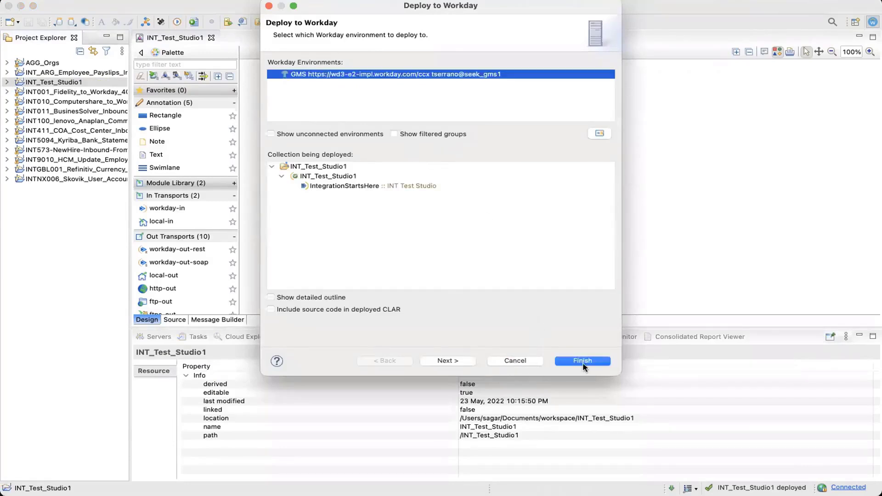
pyautogui.click(582, 361)
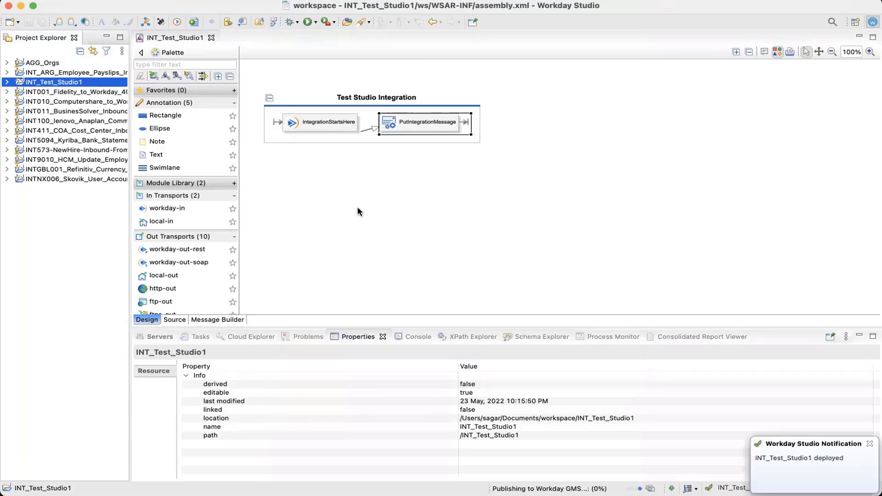
pyautogui.moveTo(448, 295)
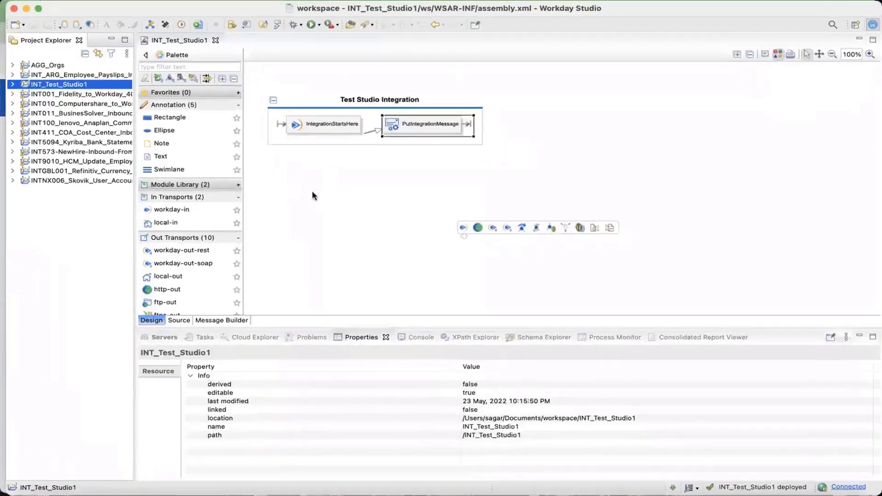
# Switch to the browser and search Workday for intsys:int_test_studio
pyautogui.hotkey('ctrl', 'Up')
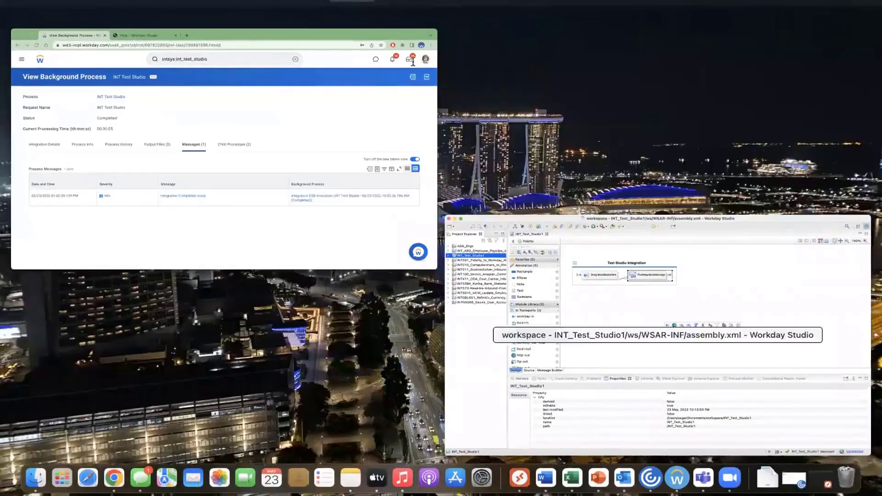
pyautogui.click(413, 62)
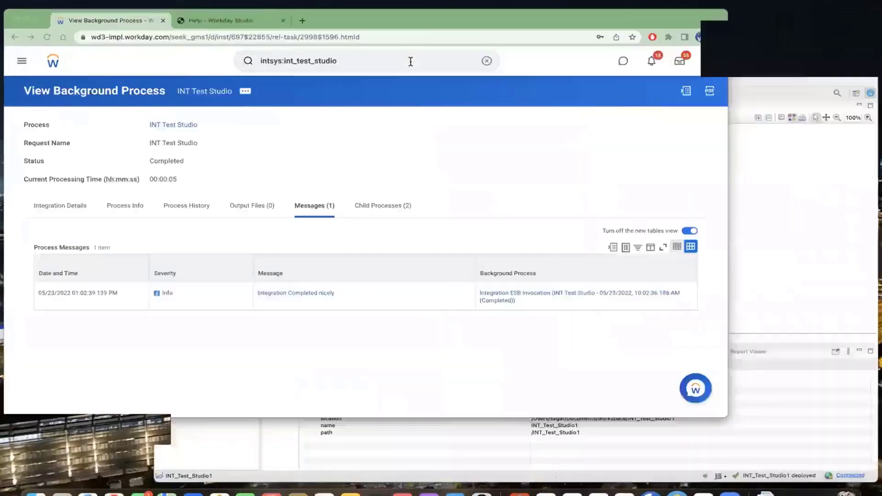
pyautogui.click(411, 61)
pyautogui.press('Return')
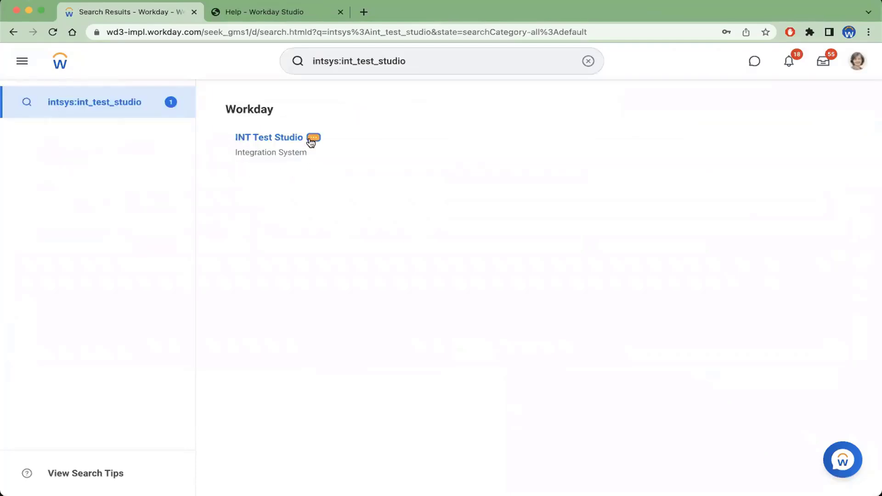
# Launch the INT Test Studio integration with Run Now frequency from its related actions
pyautogui.click(315, 138)
pyautogui.moveTo(386, 254)
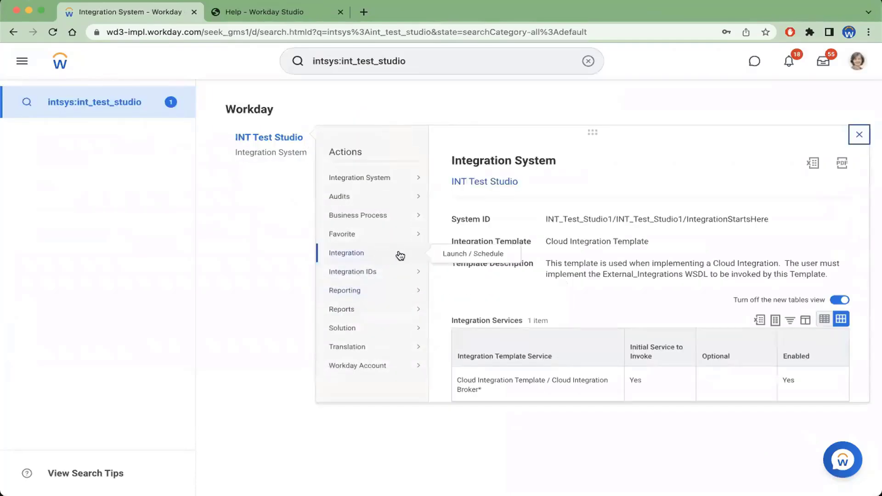
pyautogui.click(445, 259)
pyautogui.click(289, 284)
pyautogui.click(58, 475)
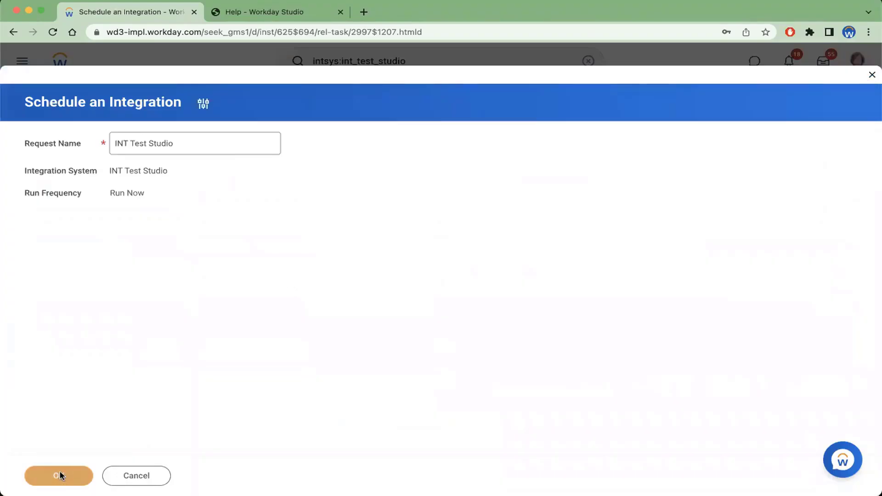
pyautogui.click(89, 258)
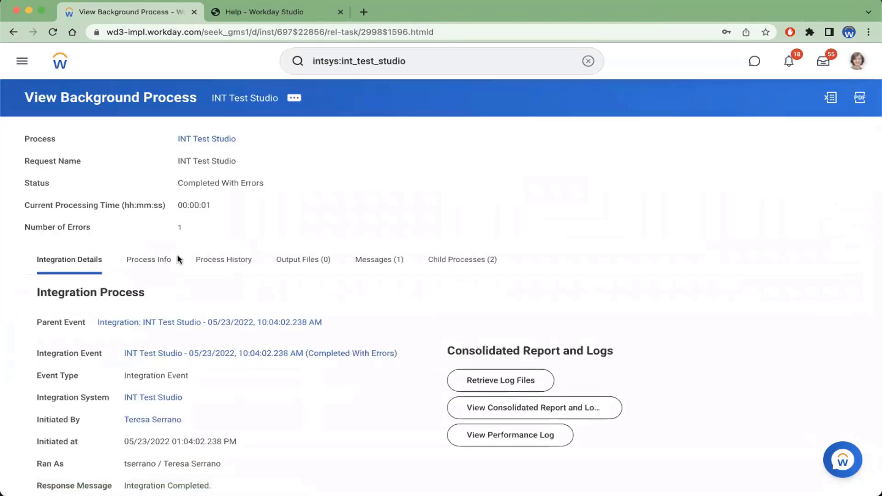
# Open the background process's error messages and review its status
pyautogui.click(184, 228)
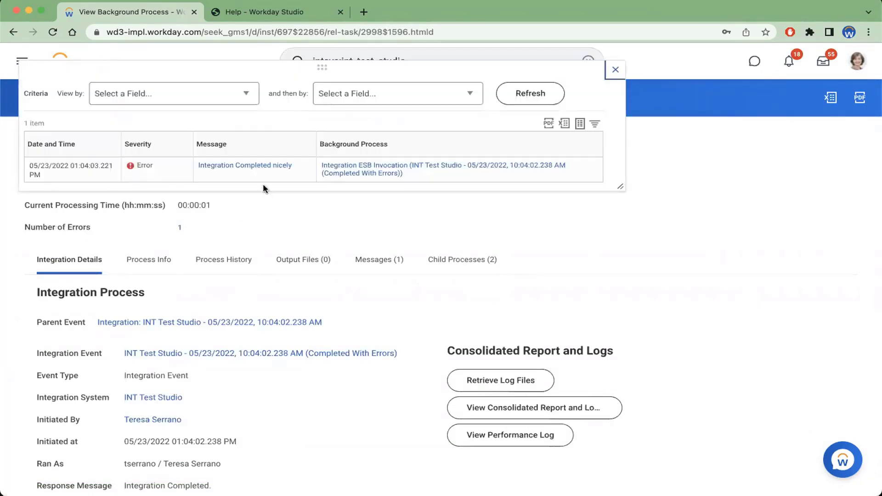
pyautogui.click(616, 71)
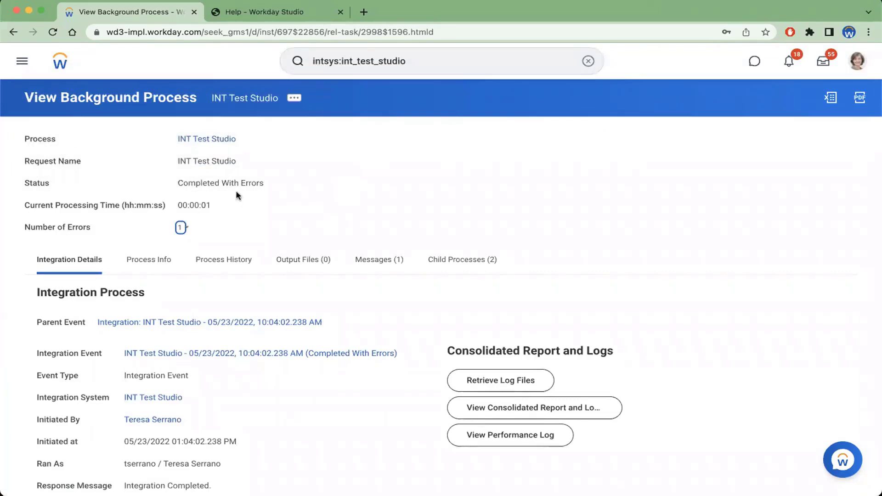
pyautogui.moveTo(178, 182); pyautogui.dragTo(265, 184)
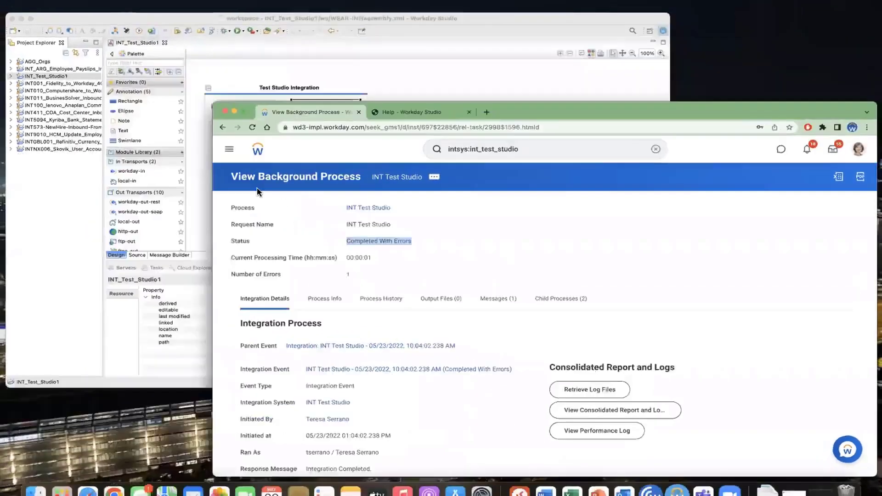
# In Workday Studio, set is.message.severity to 'WARNING' and save the assembly
pyautogui.hotkey('ctrl', 'Up')
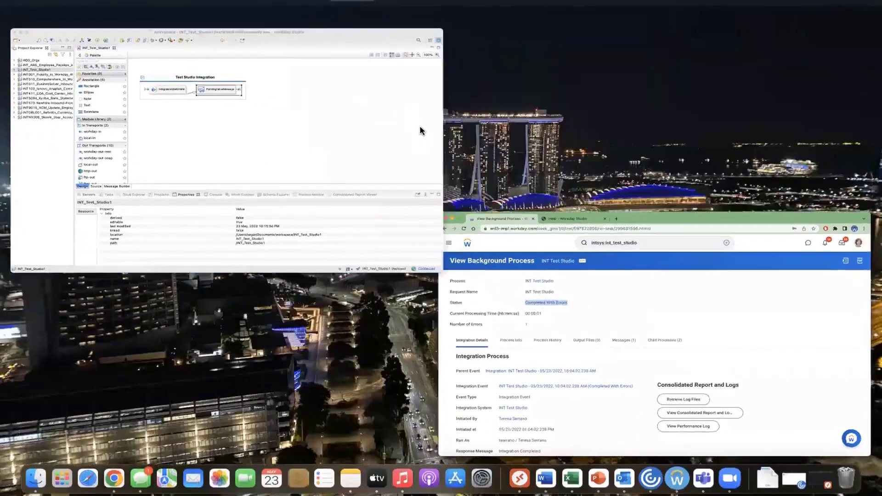
pyautogui.click(420, 126)
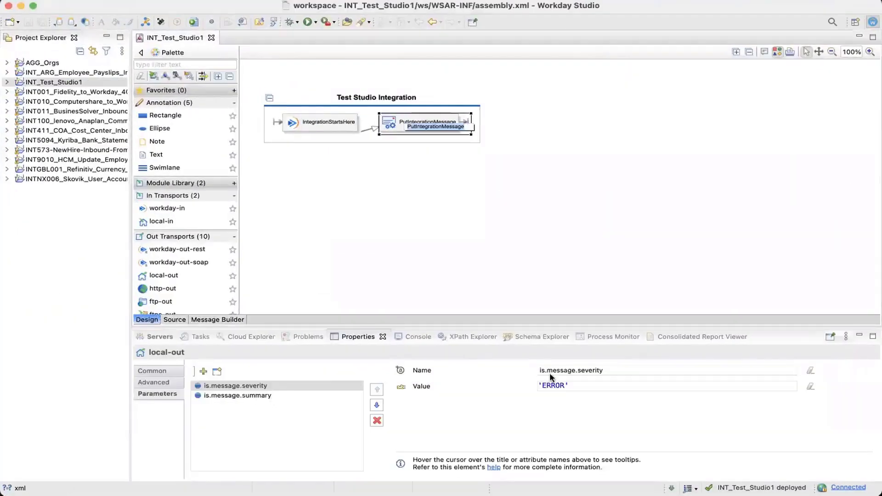
pyautogui.doubleClick(553, 386)
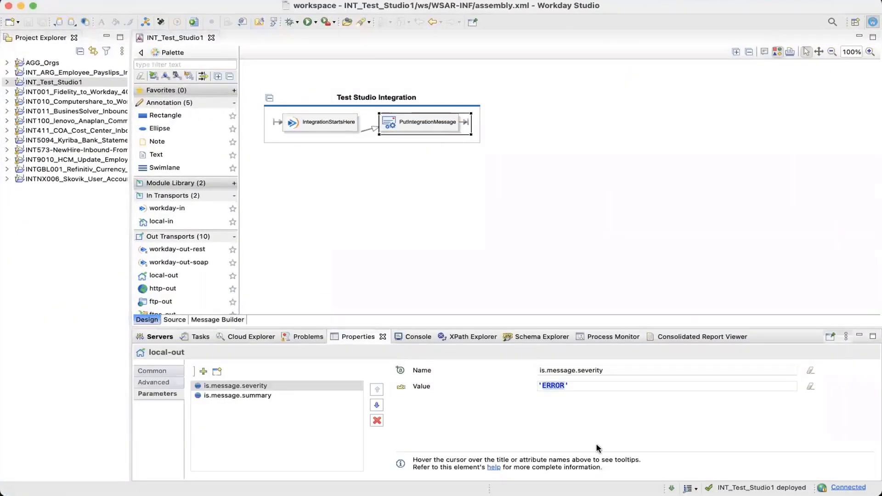
pyautogui.write('WARNING')
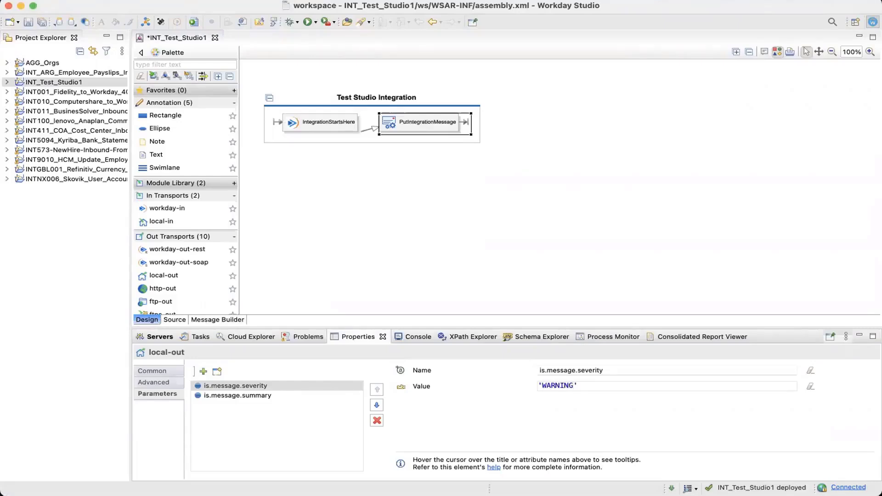
pyautogui.press('super+s')
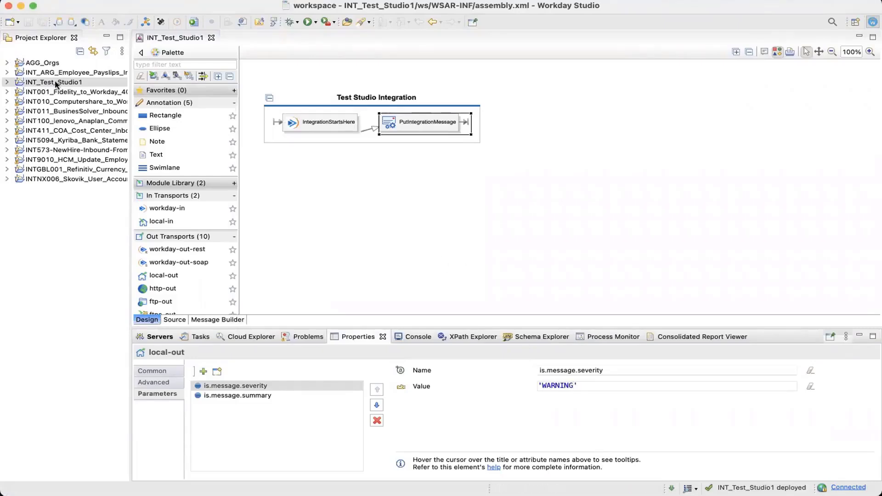
# Redeploy the INT_Test_Studio1 project to the Workday environment
pyautogui.click(77, 82)
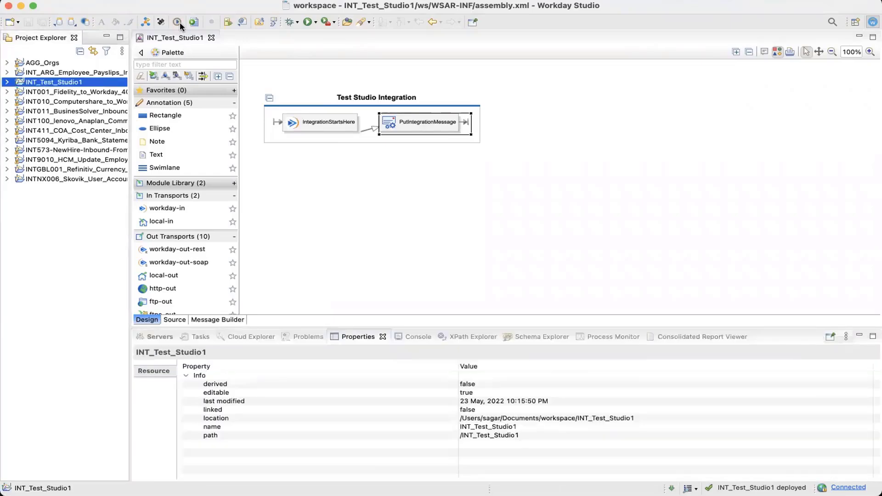
pyautogui.click(180, 22)
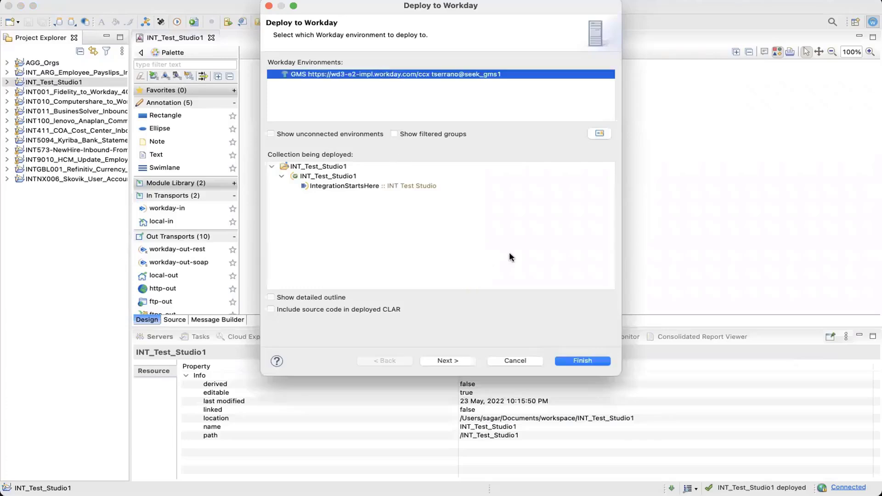
pyautogui.click(583, 361)
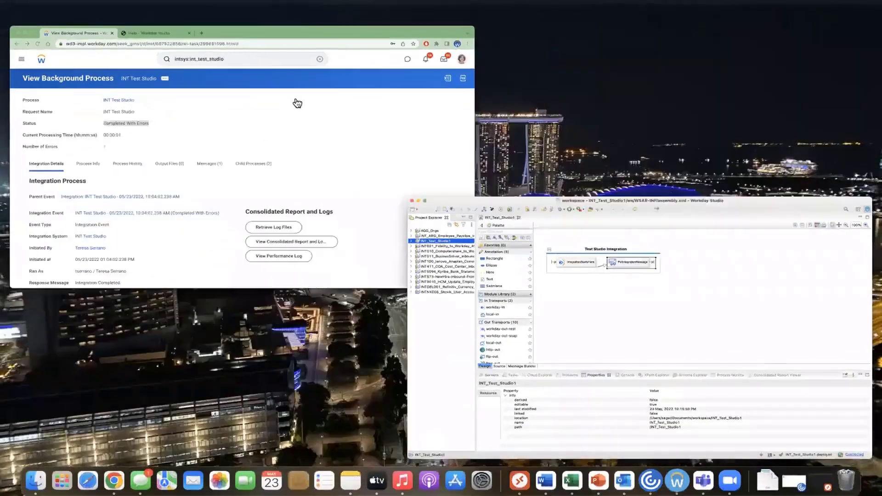
# Relaunch the INT Test Studio integration from the background process page
pyautogui.click(295, 100)
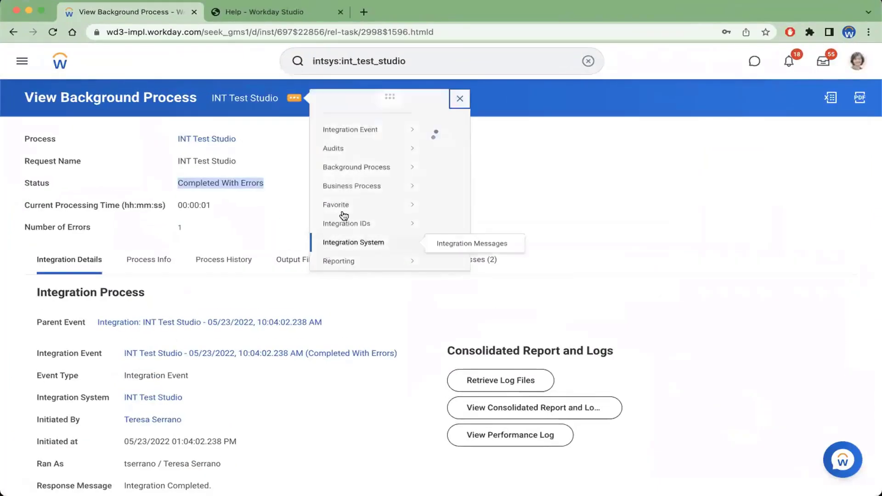
pyautogui.moveTo(409, 141)
pyautogui.click(455, 144)
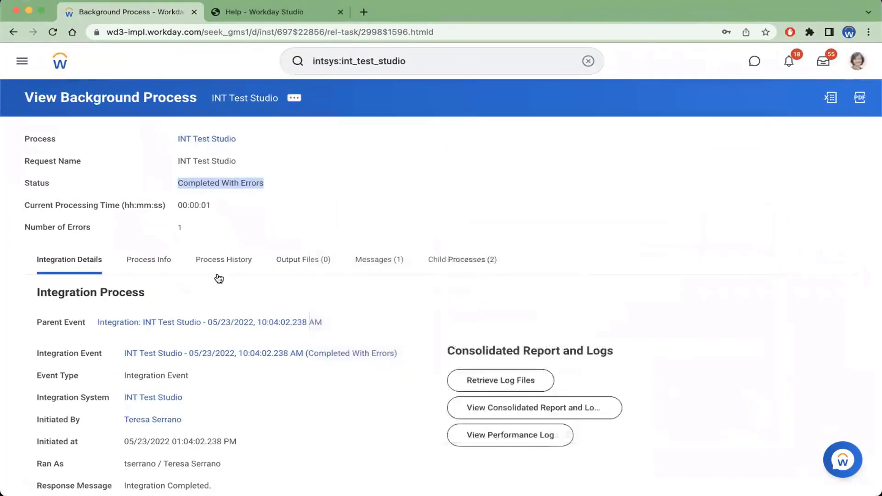
pyautogui.click(61, 480)
pyautogui.click(70, 269)
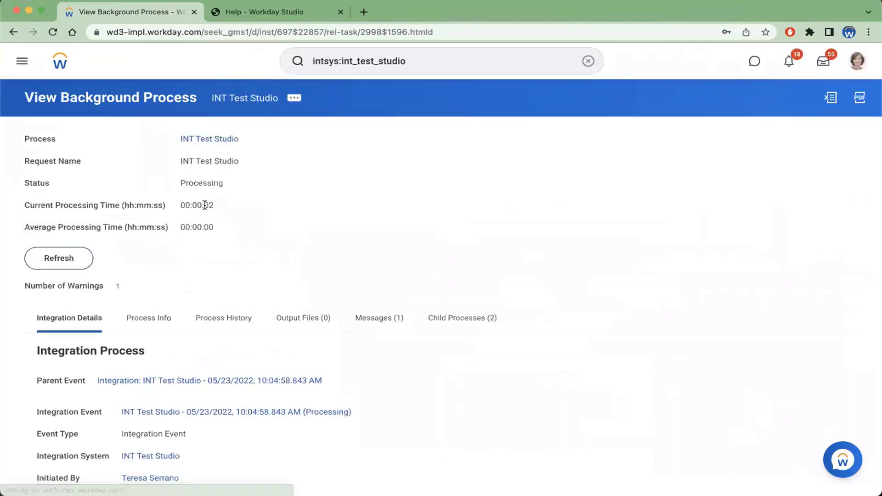
# Refresh the background process and review its warning message
pyautogui.click(66, 257)
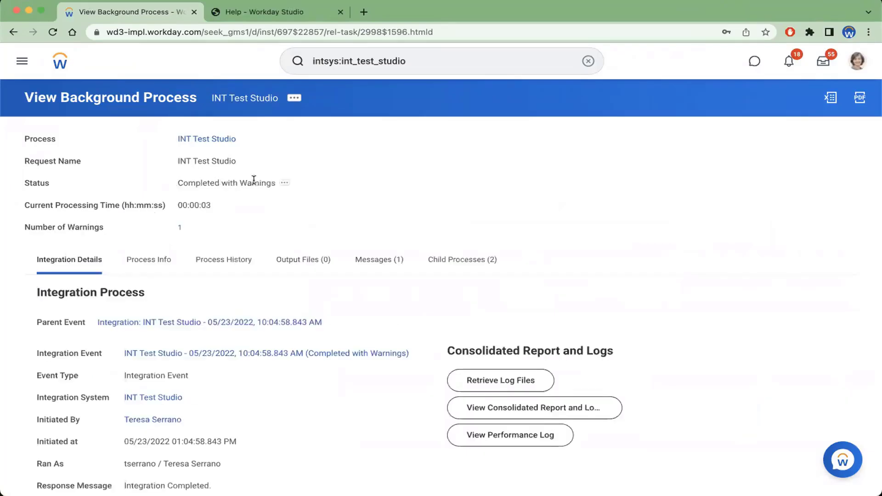
pyautogui.click(180, 227)
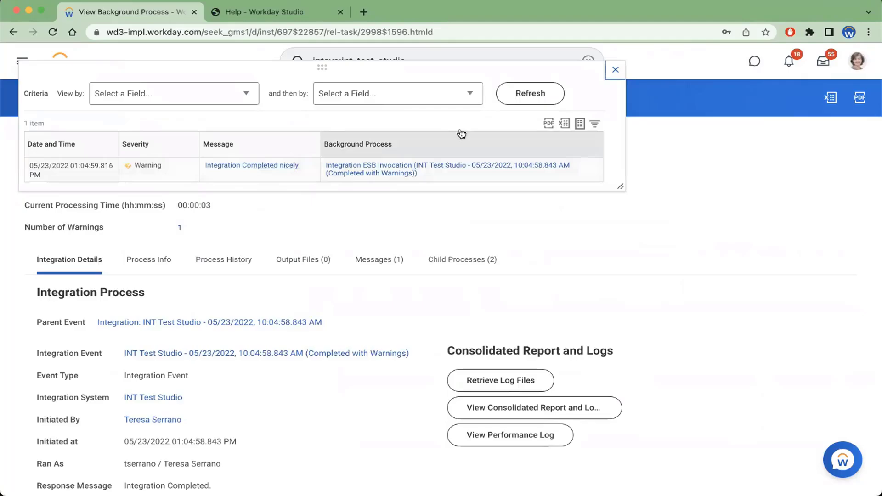
pyautogui.click(615, 69)
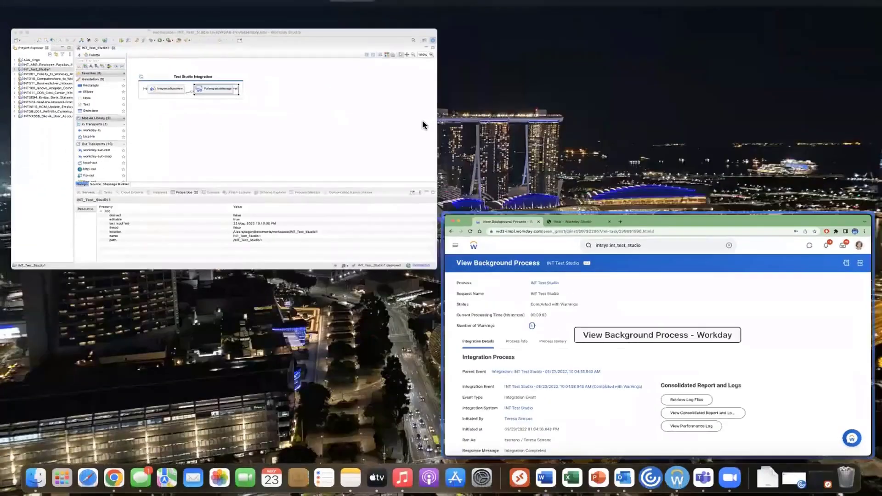
# In Workday Studio, change the is.message.severity value to 'WARING' and save the assembly
pyautogui.click(423, 127)
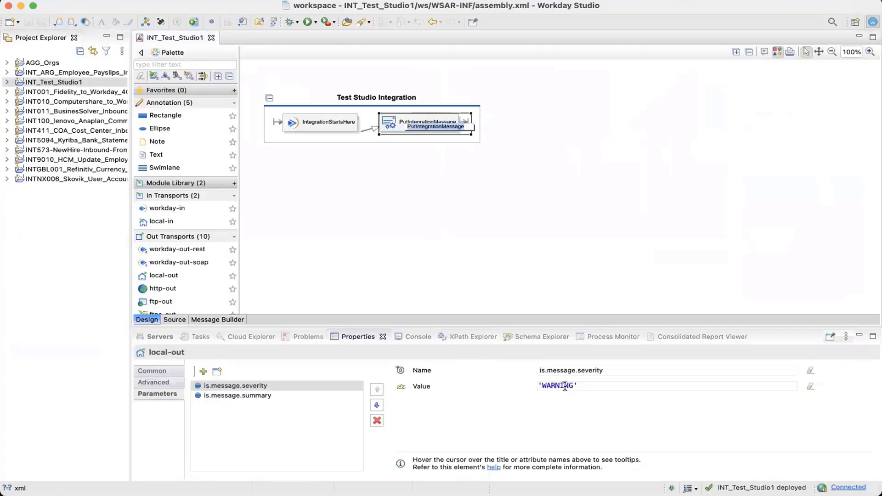
pyautogui.click(565, 386)
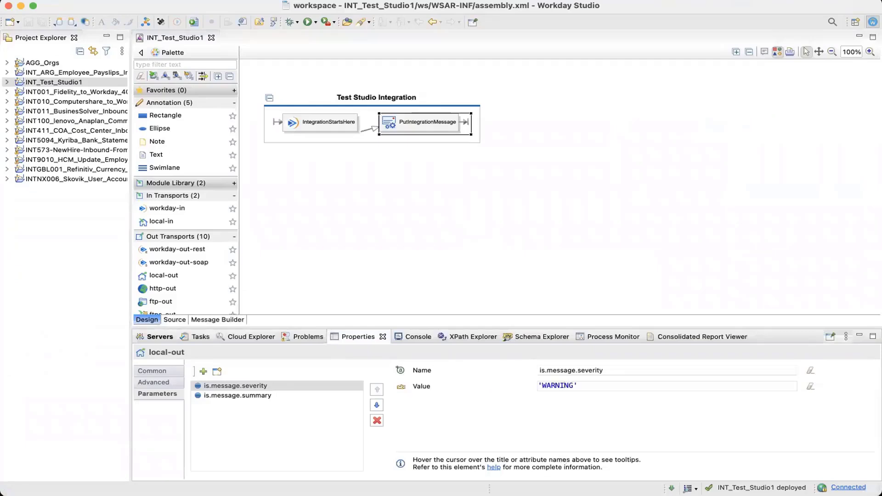
pyautogui.press('BackSpace')
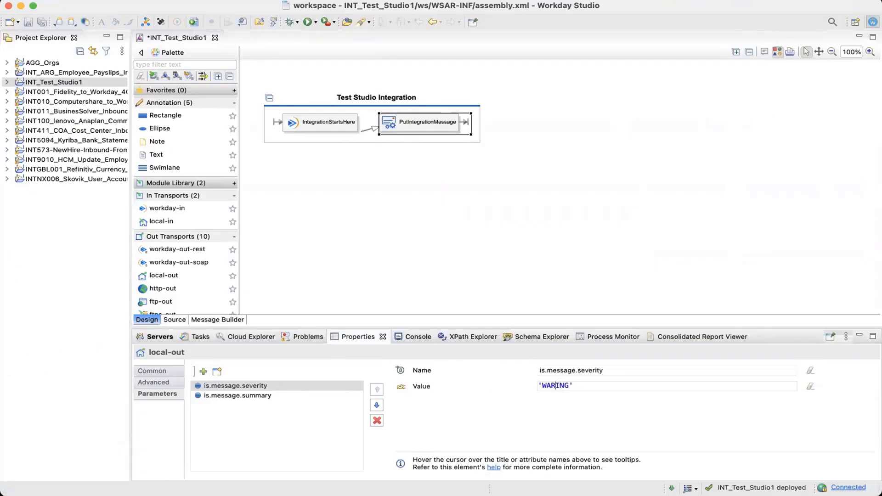
pyautogui.press('super+s')
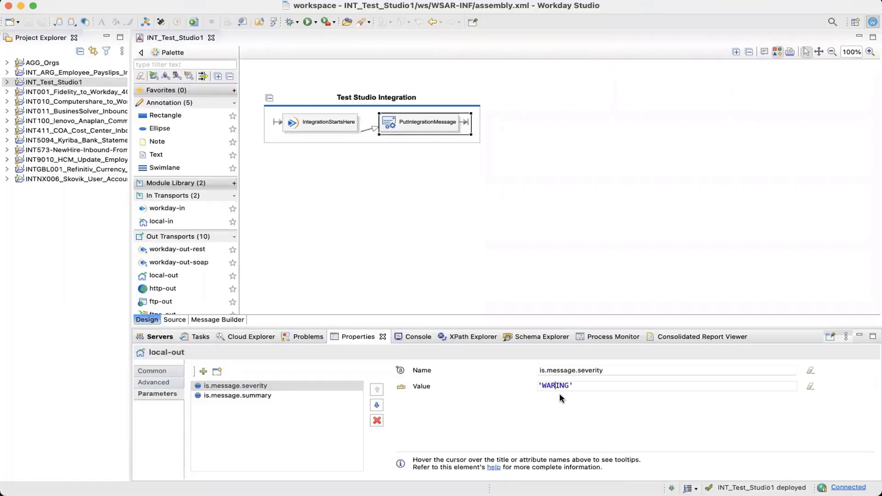
# Deploy the INT_Test_Studio1 project again to the GMS environment
pyautogui.click(92, 83)
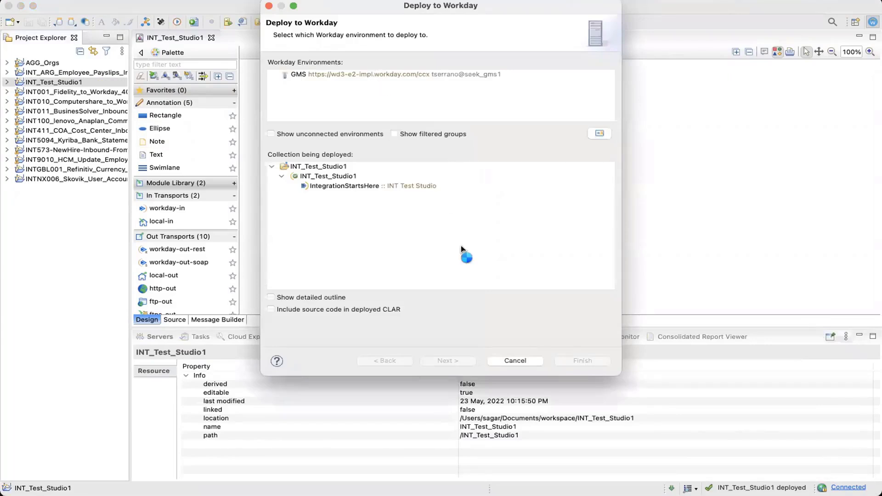
pyautogui.click(377, 76)
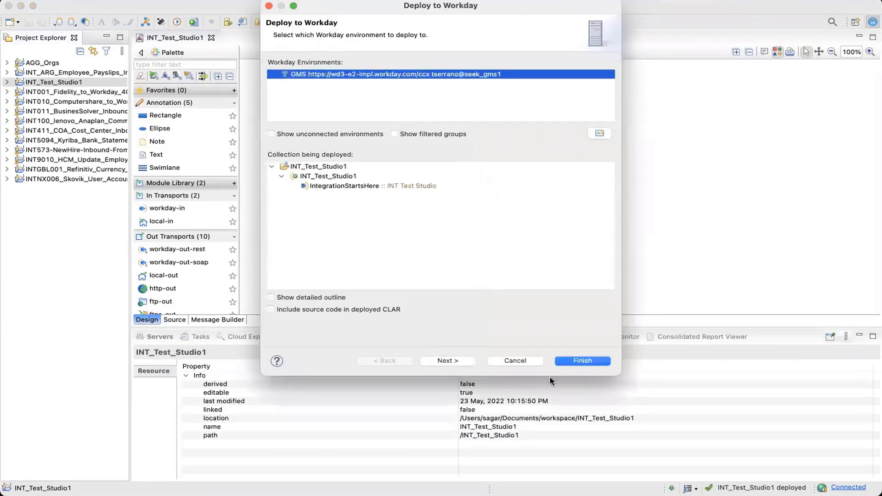
pyautogui.click(583, 361)
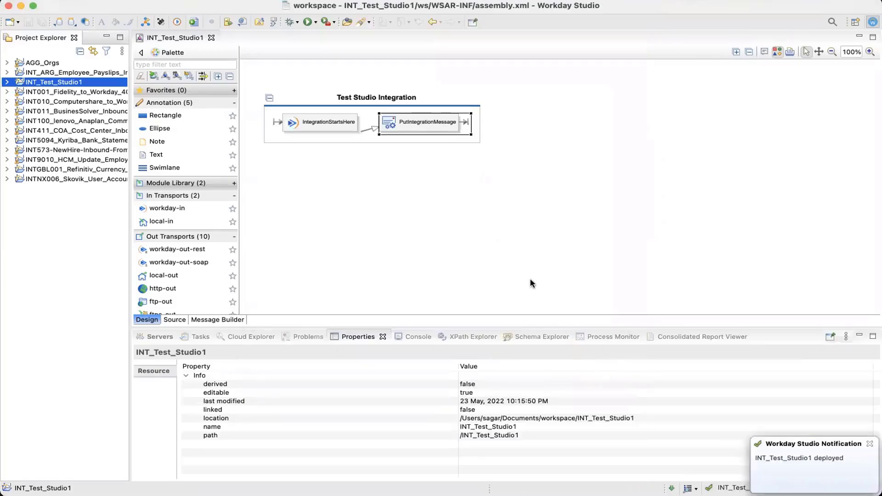
pyautogui.moveTo(530, 279)
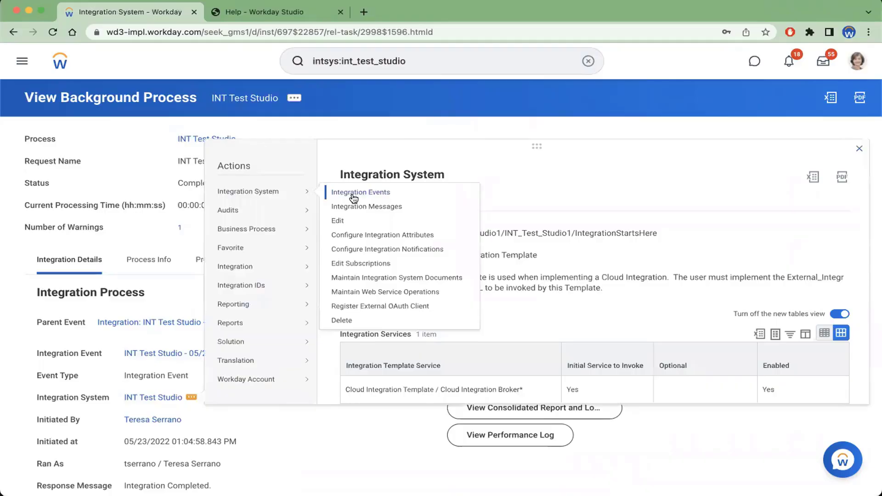
# Launch the INT Test Studio integration again to run now from the background process page
pyautogui.moveTo(289, 268)
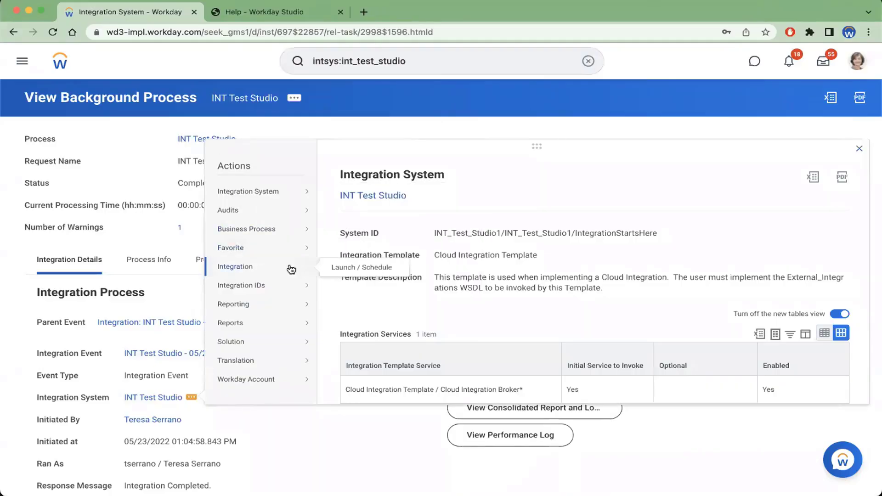
pyautogui.click(352, 268)
pyautogui.click(288, 289)
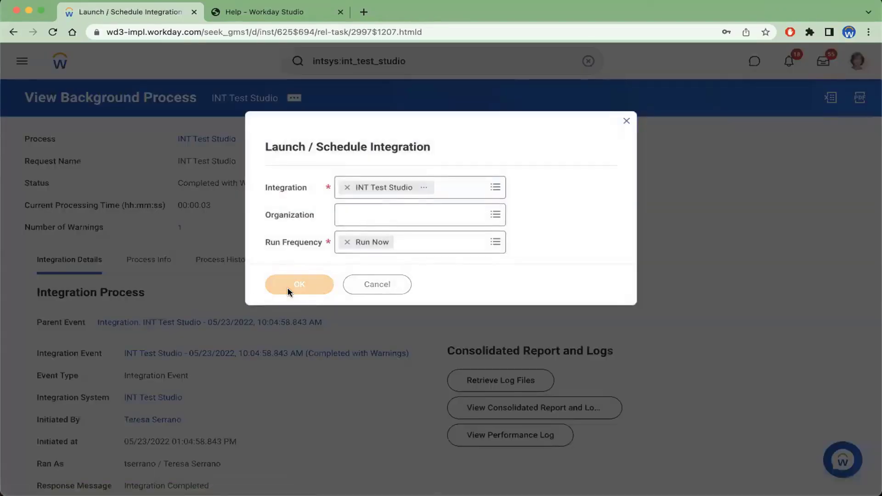
pyautogui.click(58, 475)
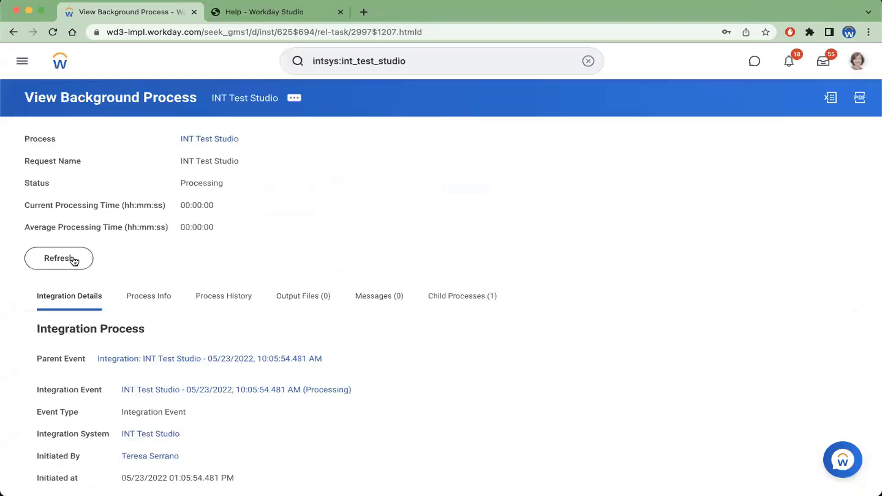
# Refresh the background process and open its error message
pyautogui.click(74, 263)
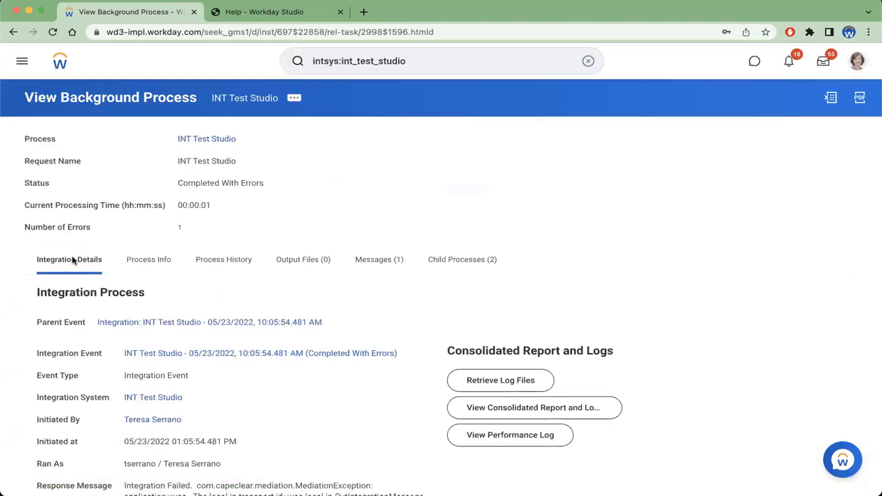
pyautogui.click(180, 227)
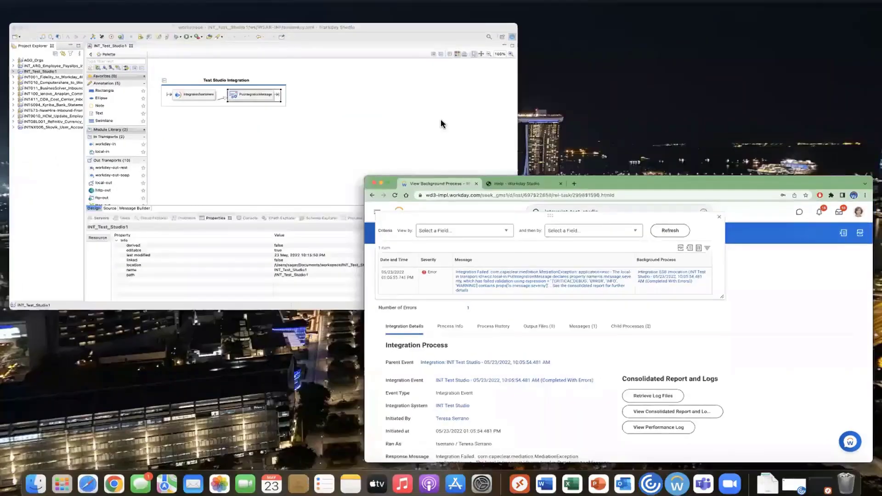
# In Workday Studio, correct the is.message.severity value to 'WARNING' and save the assembly
pyautogui.click(229, 207)
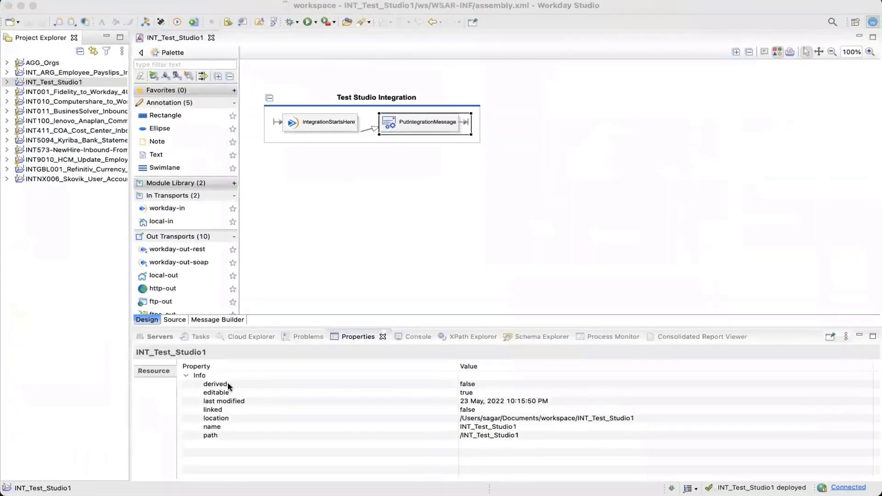
pyautogui.click(157, 393)
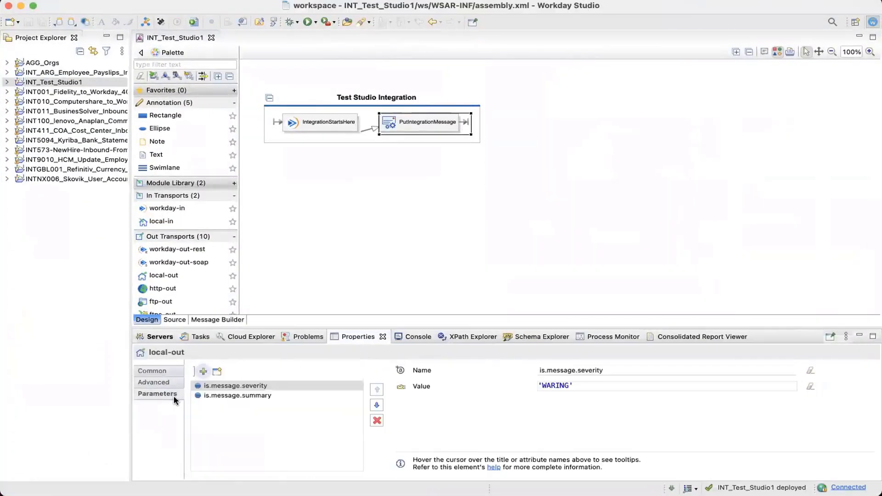
pyautogui.click(556, 388)
pyautogui.write('N')
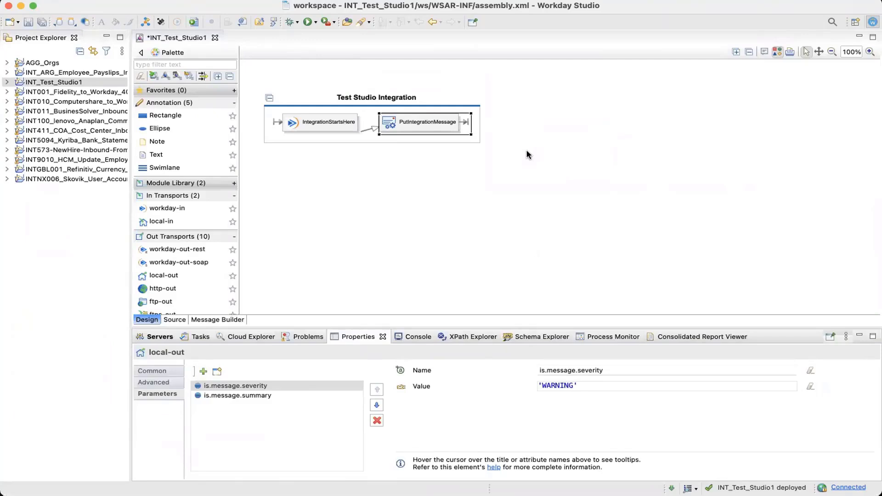
pyautogui.press('super+s')
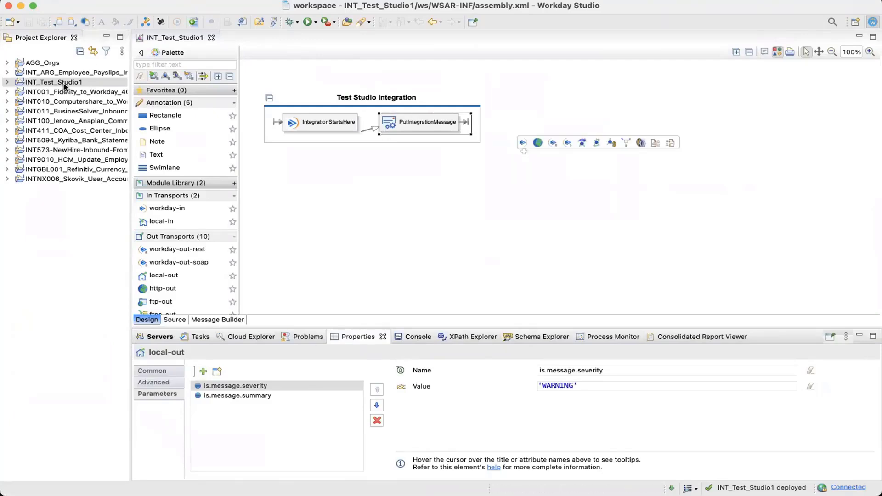
# Deploy the INT_Test_Studio1 project again to the GMS environment
pyautogui.click(68, 82)
pyautogui.click(178, 22)
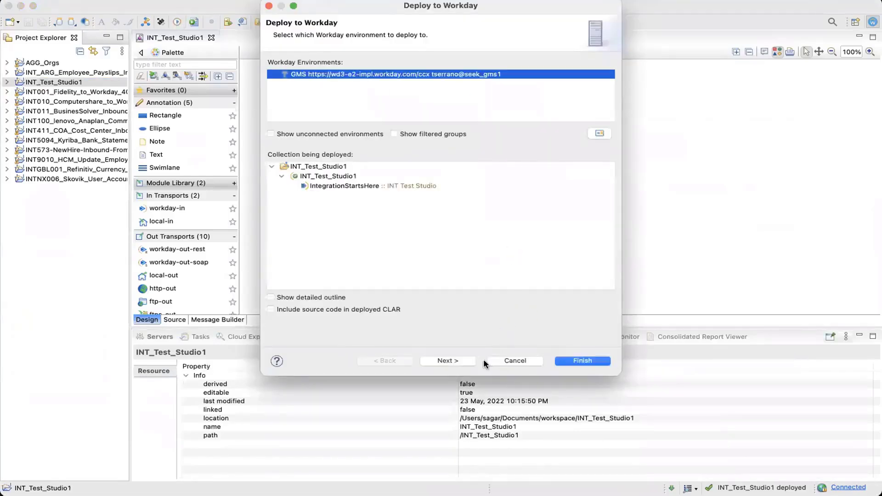
pyautogui.click(583, 361)
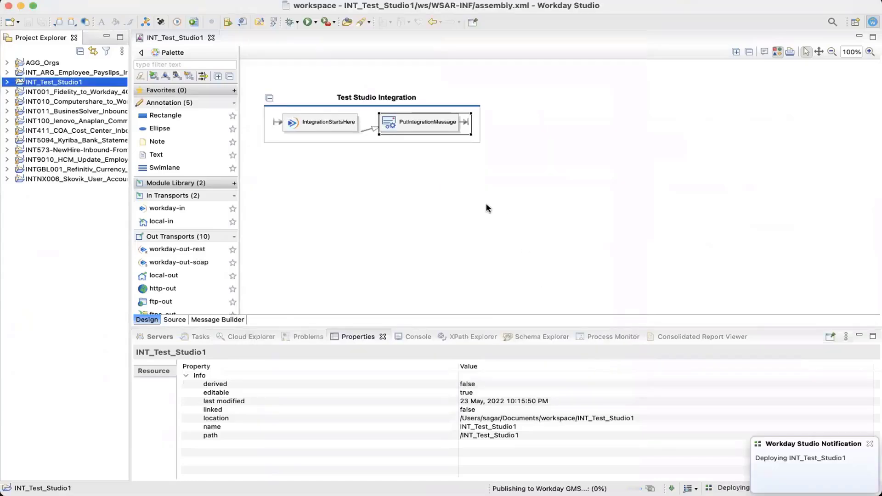
pyautogui.moveTo(304, 179)
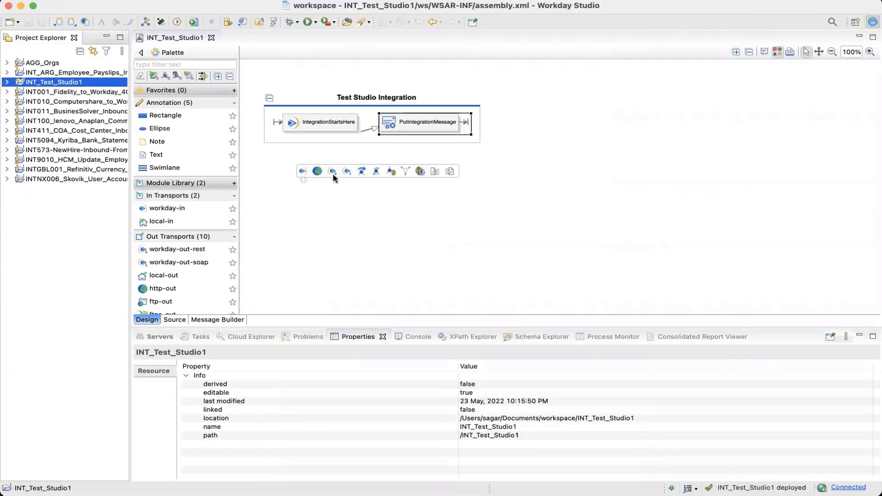
# Select the IntegrationStartsHere step to view its workday-in properties
pyautogui.click(323, 128)
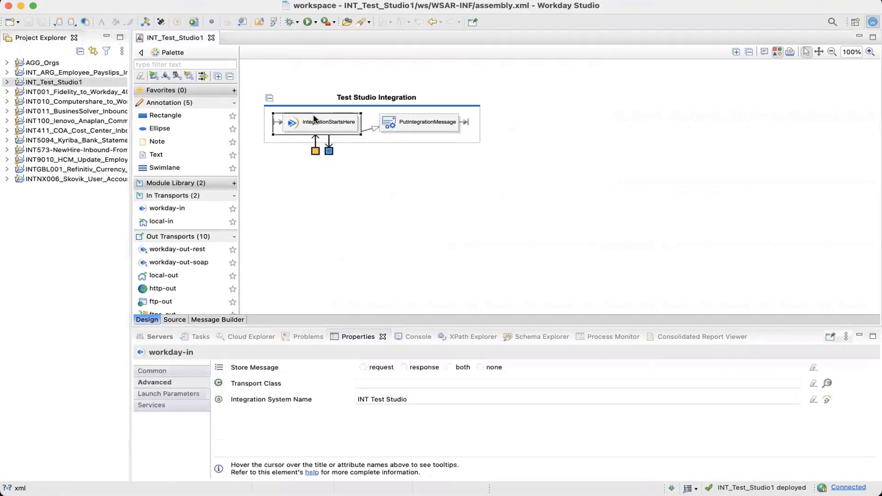